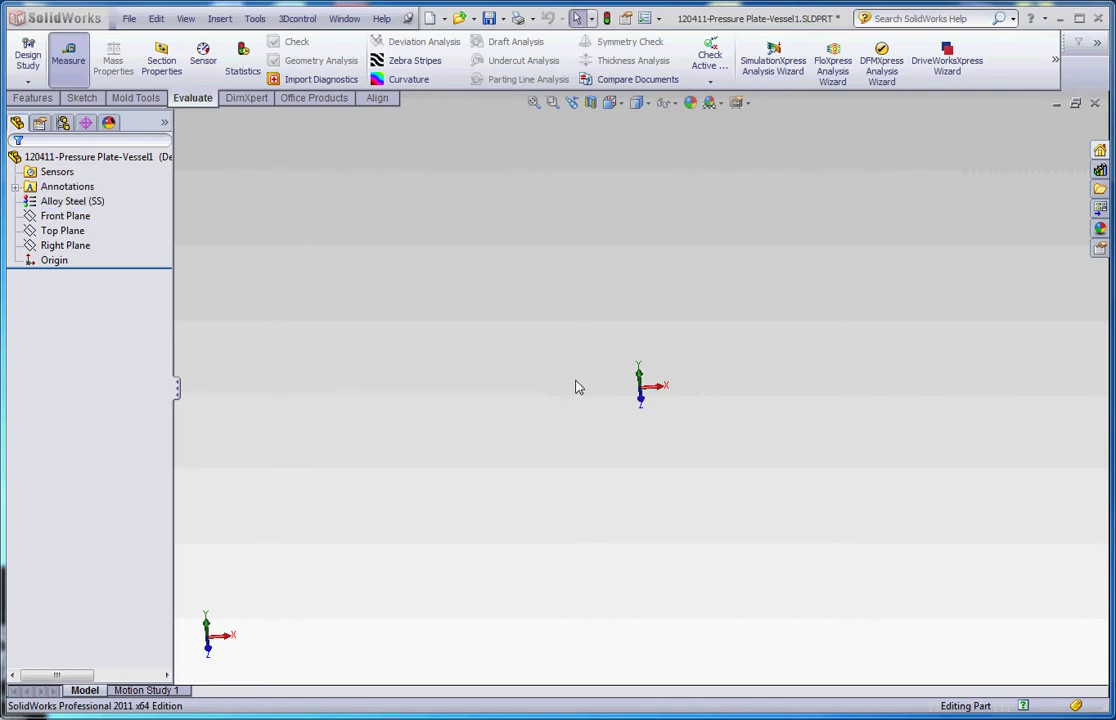
- Square the Pressure Plate-2 reference part to the front view
key(ctrl+1)
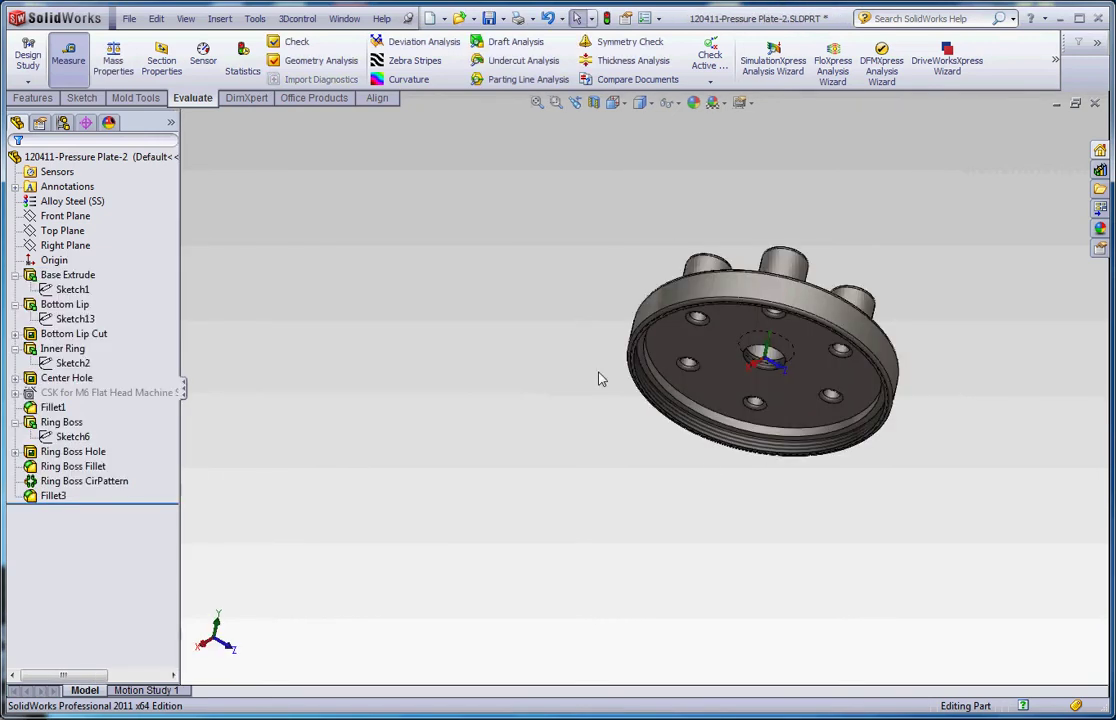
- Orbit, fit and zoom Pressure Plate-2 around its Top Plane to inspect the threaded rim
middle_drag(598, 379, 864, 426)
scroll(695, 392, down, 5)
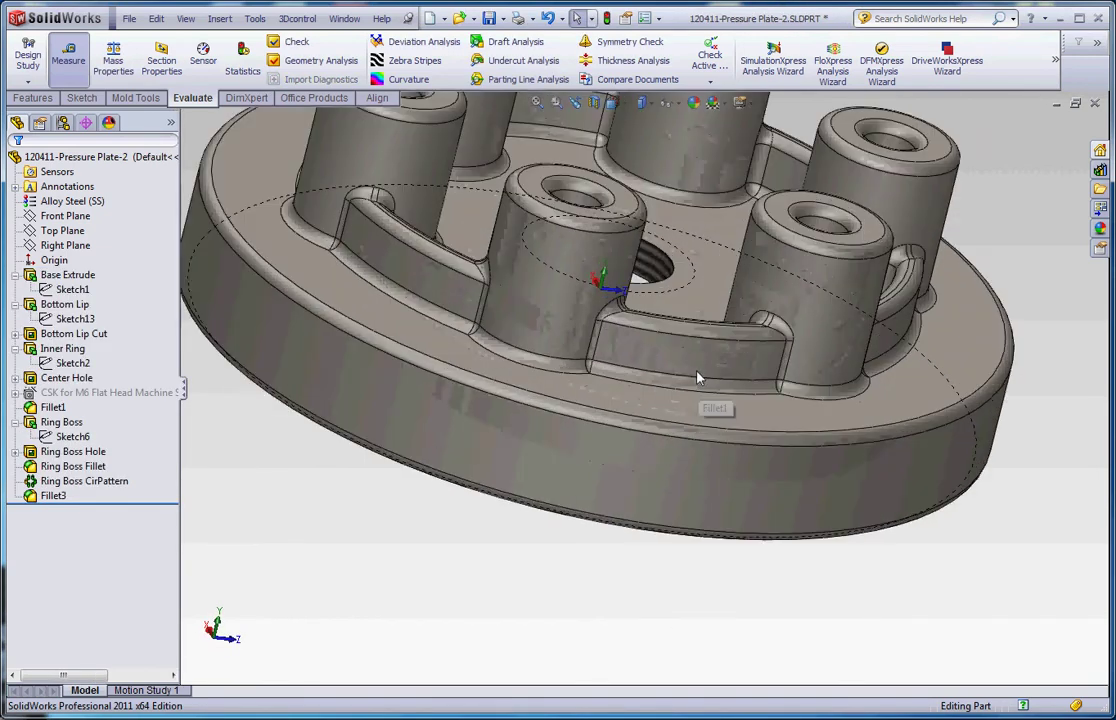
click(62, 245)
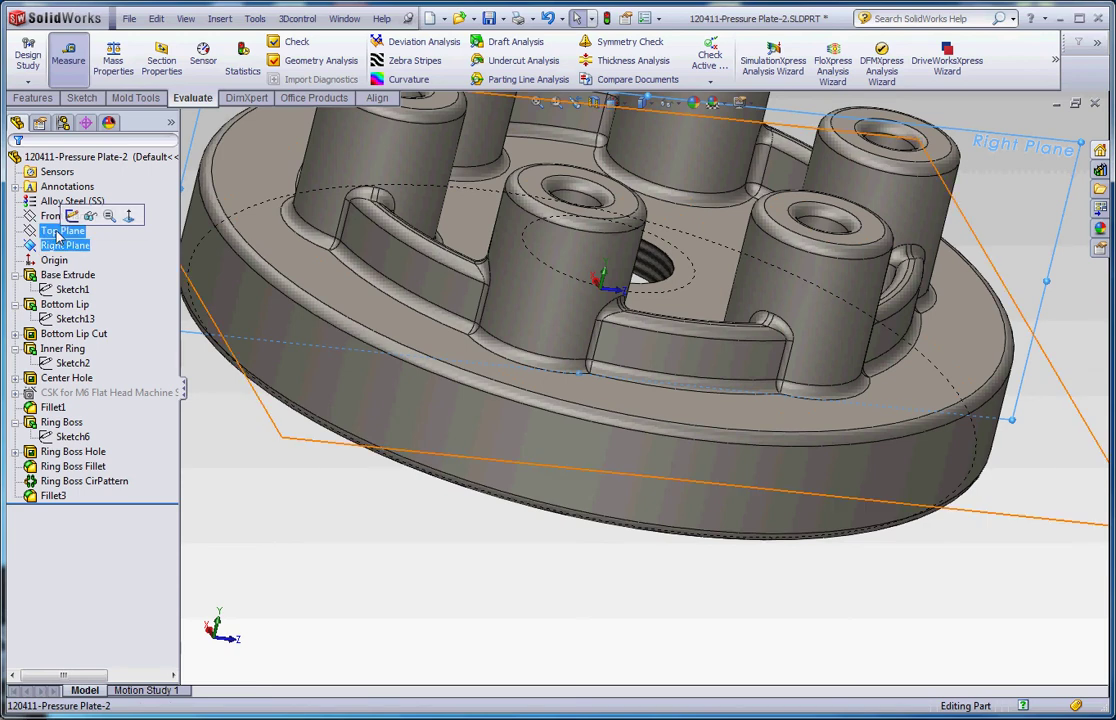
click(62, 230)
key(f)
middle_drag(611, 572, 585, 365)
scroll(560, 340, down, 5)
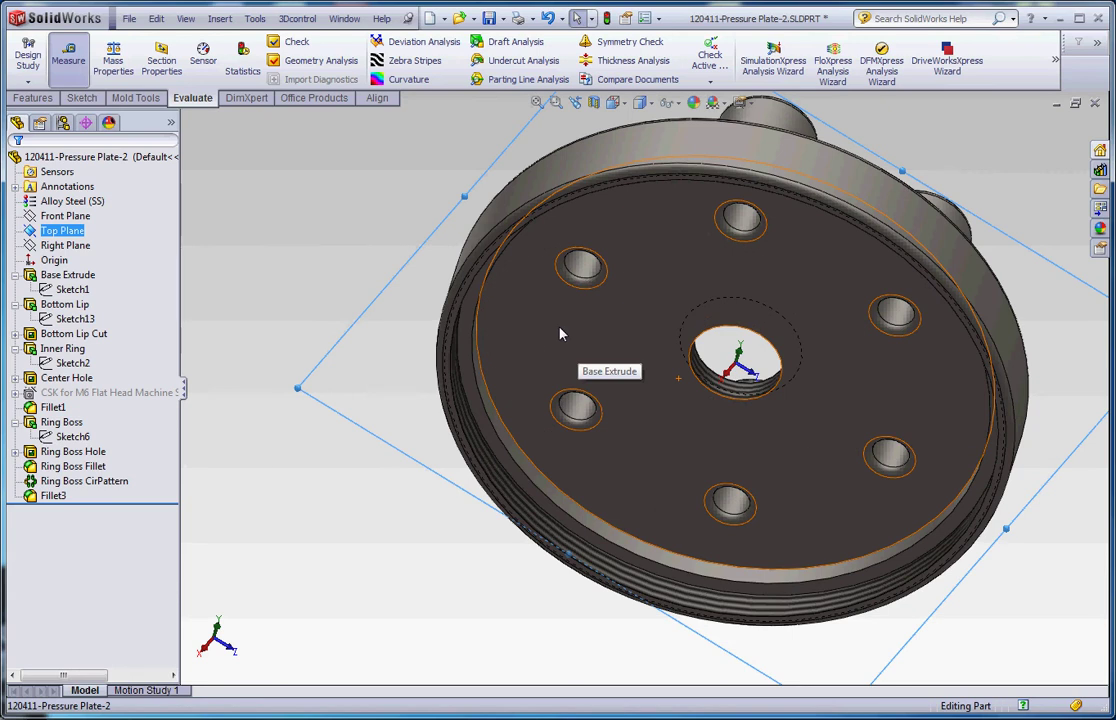
scroll(560, 333, up, 4)
click(424, 542)
middle_drag(424, 542, 476, 575)
scroll(568, 391, down, 6)
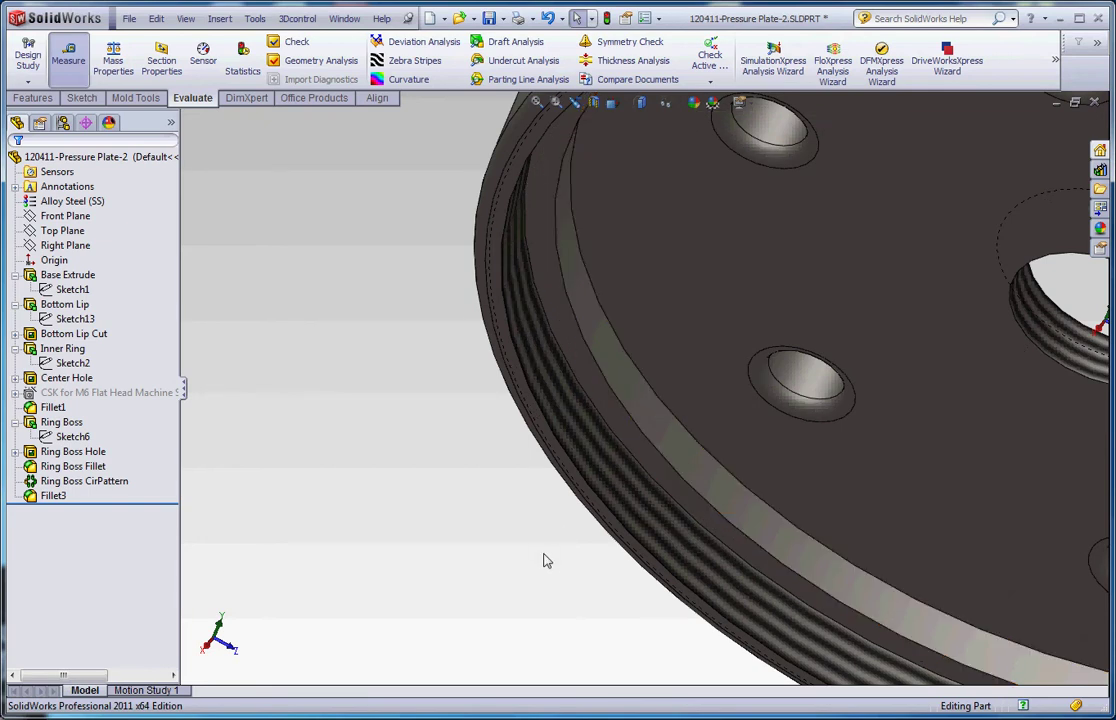
scroll(628, 456, up, 5)
scroll(630, 416, down, 5)
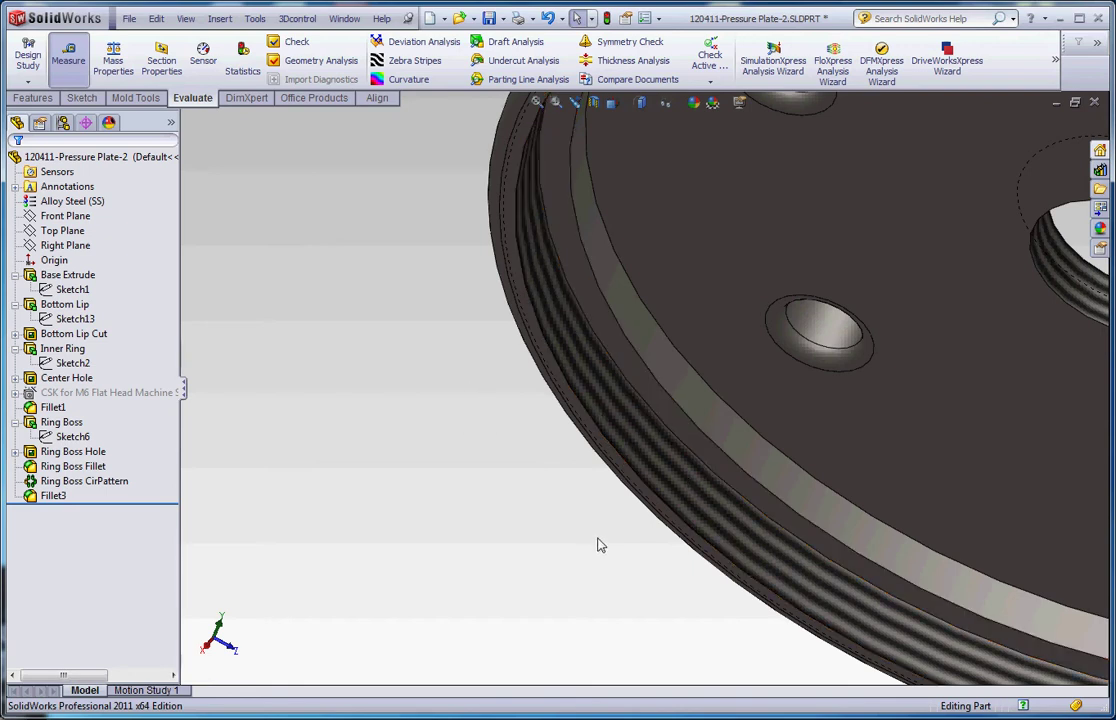
- Back in Pressure Plate-Vessel1, draw an origin-centred circle on the Top Plane
key(ctrl+Tab)
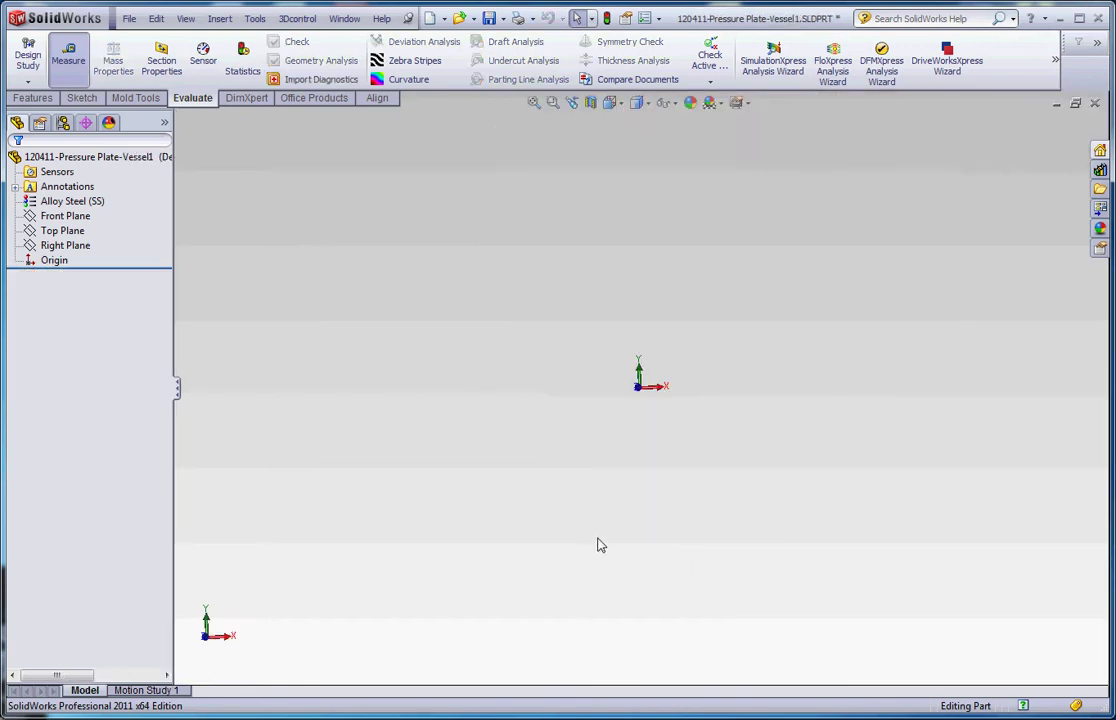
middle_drag(666, 440, 647, 510)
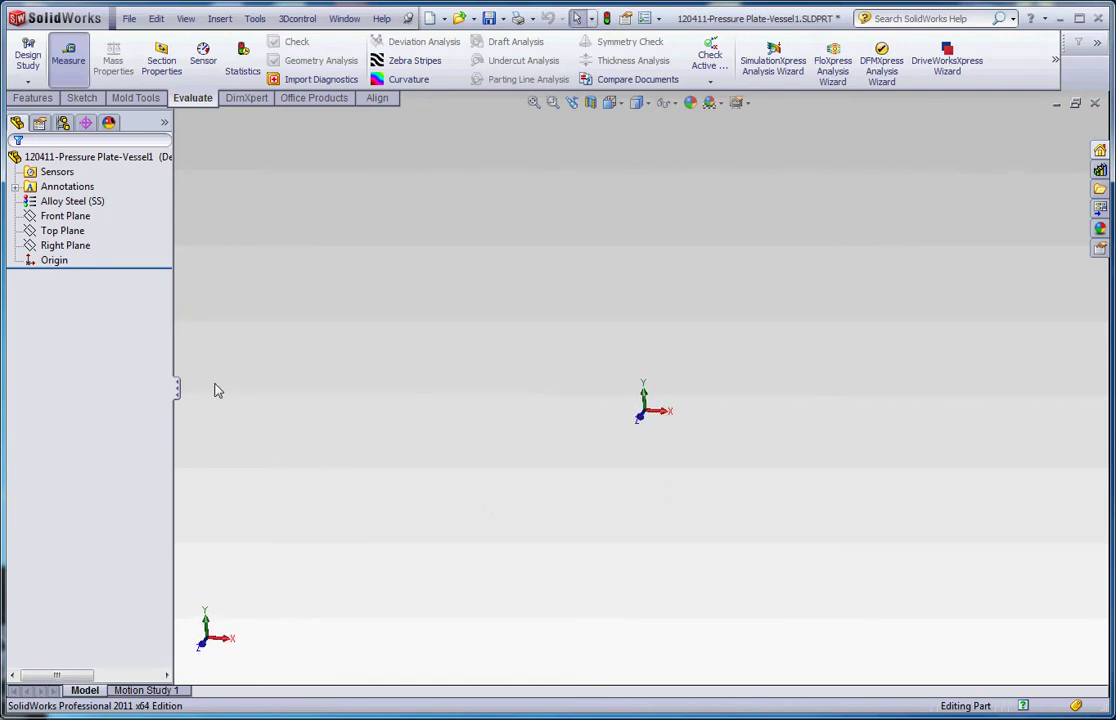
click(66, 231)
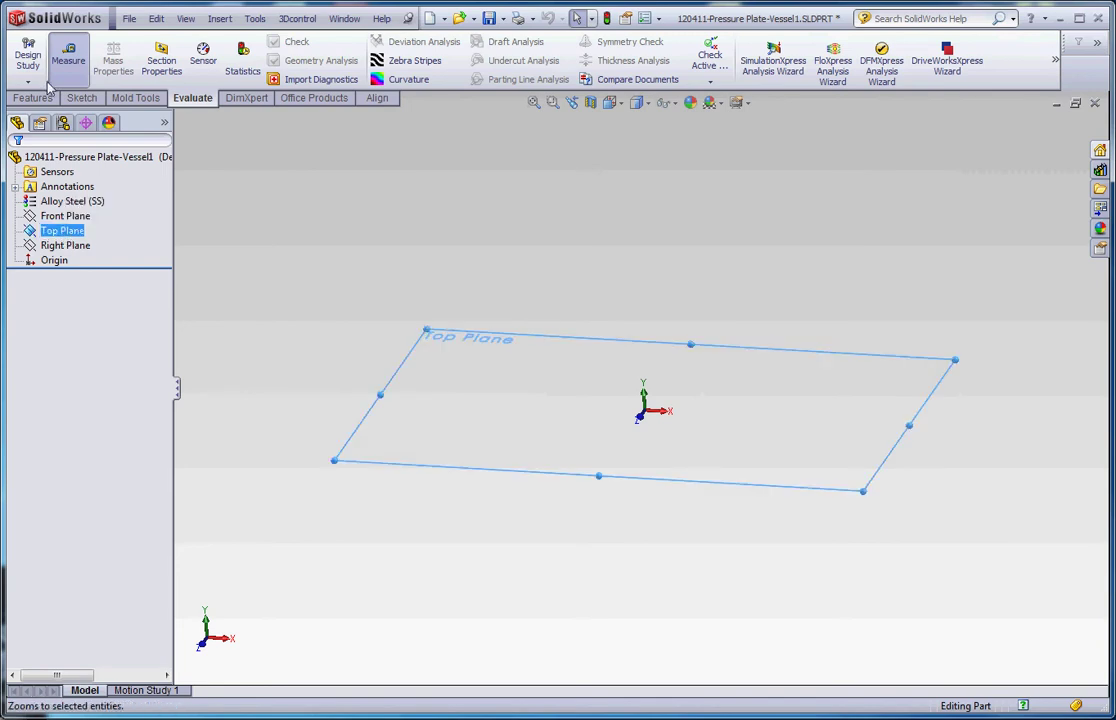
click(80, 97)
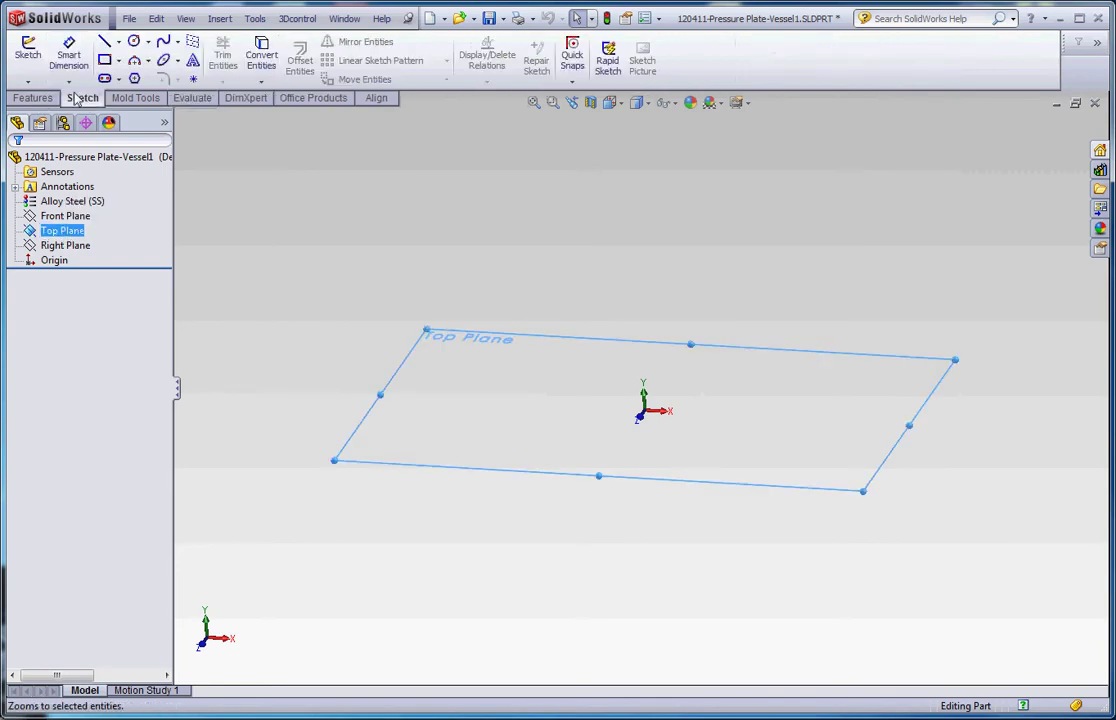
click(133, 41)
click(641, 390)
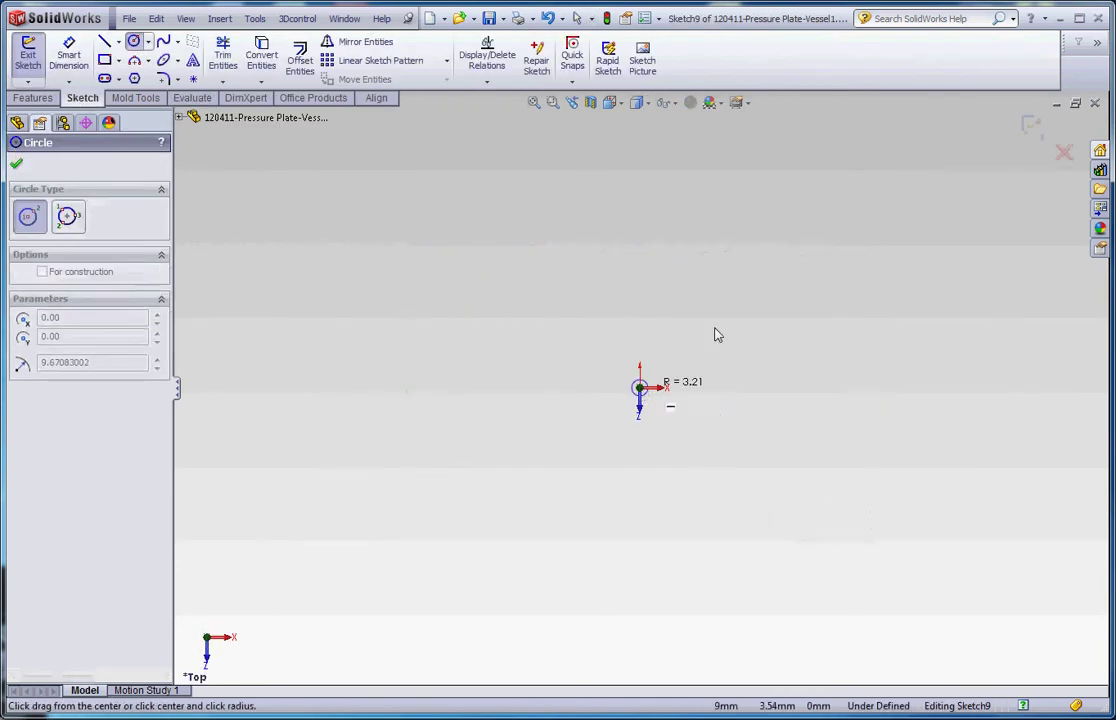
click(755, 282)
key(Escape)
- Dimension the circle's diameter to 155 mm
click(69, 55)
click(729, 255)
click(815, 217)
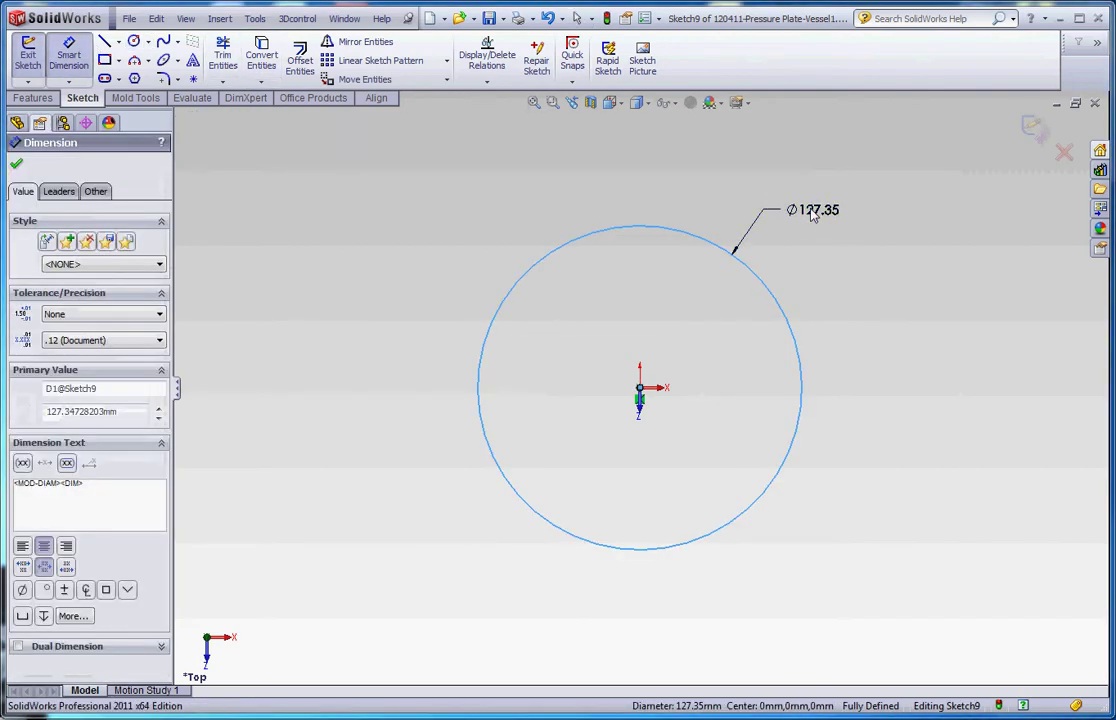
text(155)
key(Return)
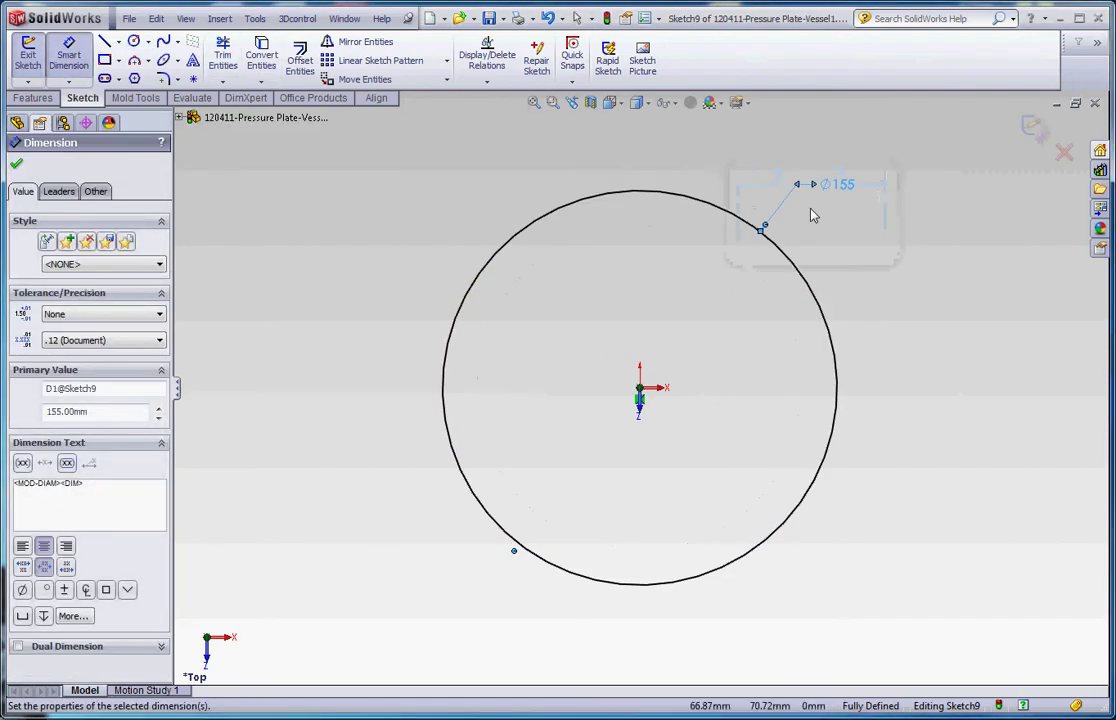
mouse_move(867, 491)
middle_down()
mouse_move(878, 300)
mouse_move(852, 294)
middle_up()
- Extrude the 155 mm circle 25 mm in the reversed, downward direction
click(34, 97)
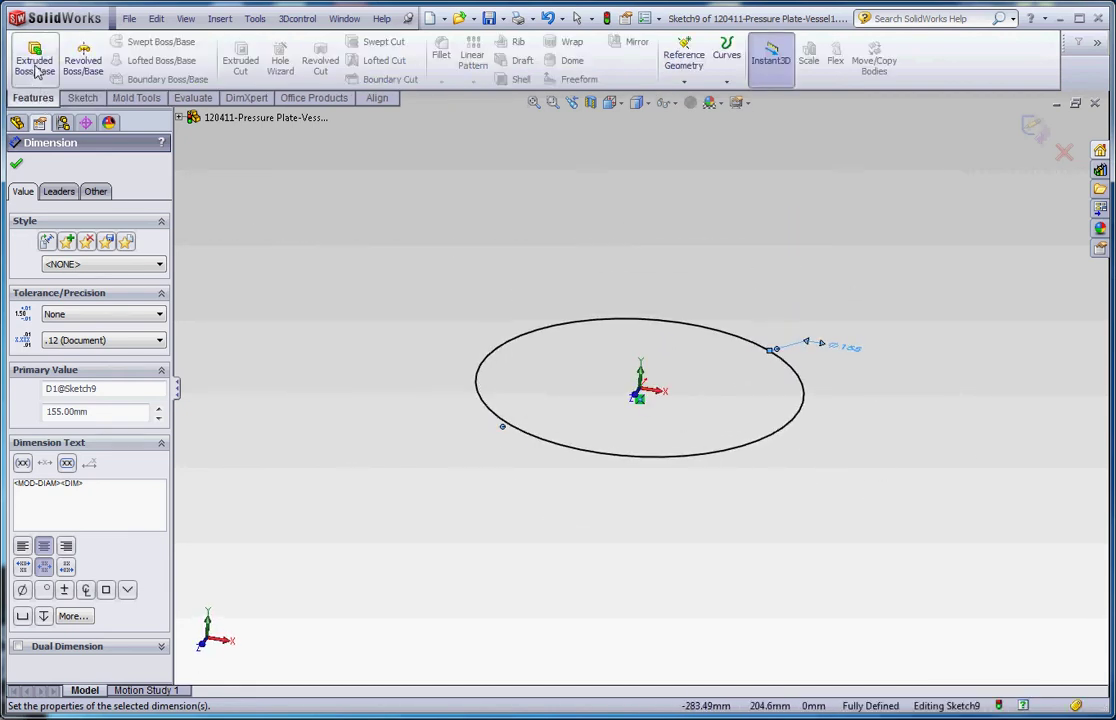
click(34, 58)
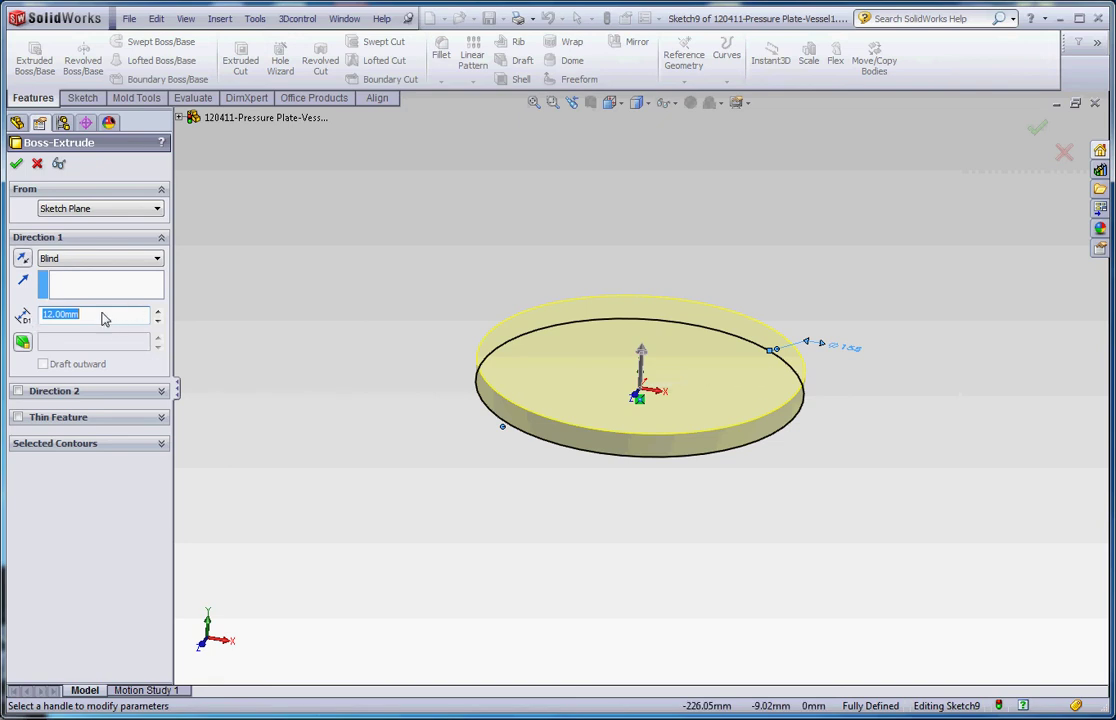
text(25)
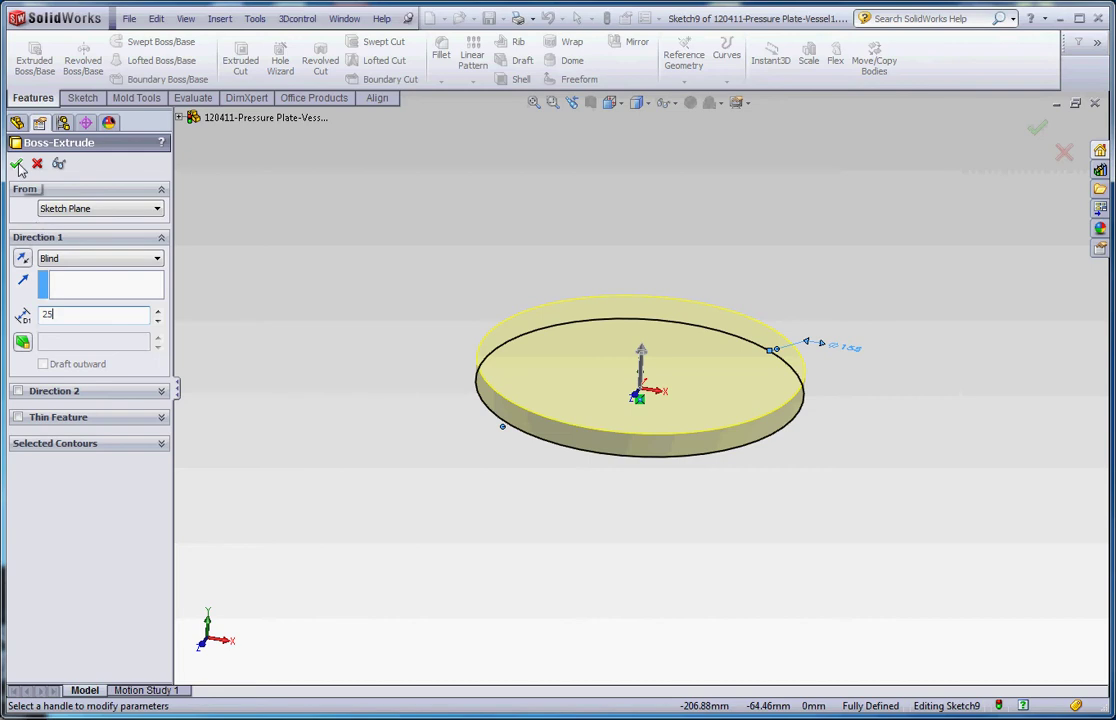
click(22, 258)
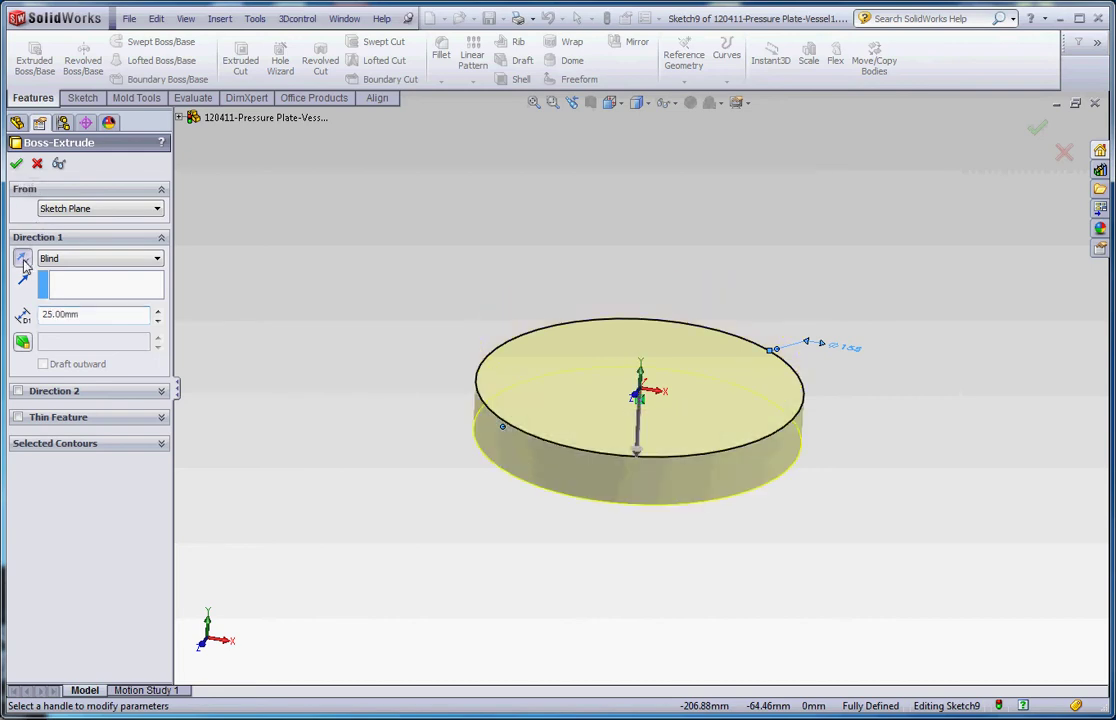
click(16, 163)
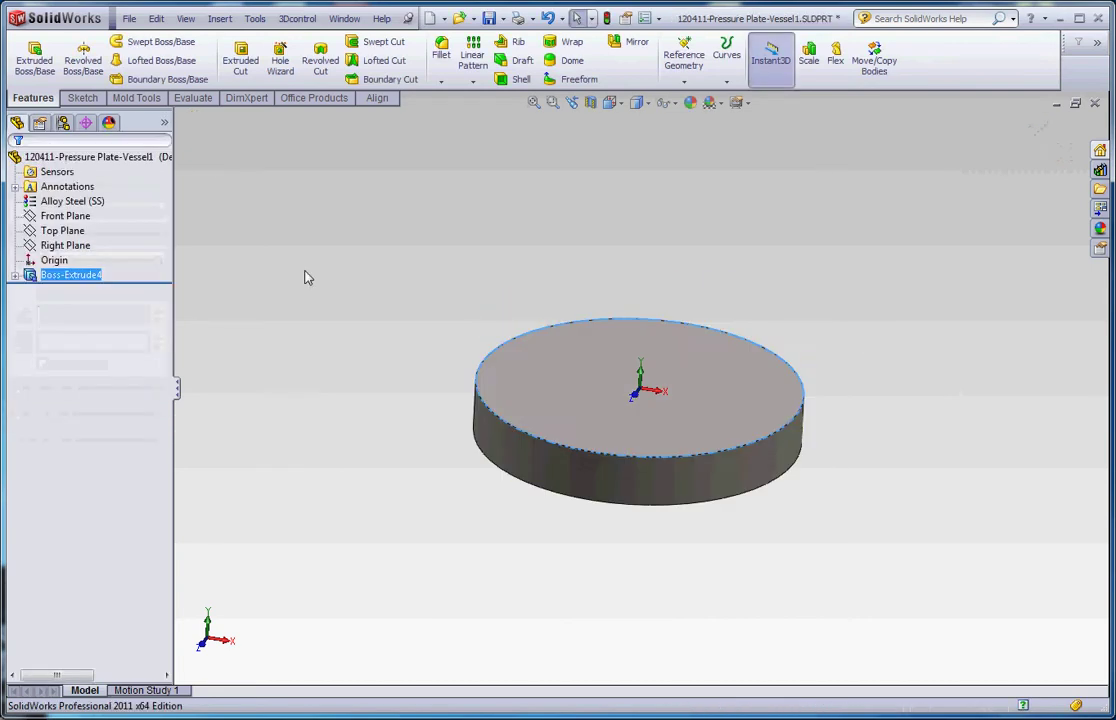
- Sketch an origin-centred inner circle on the disc's top face
middle_drag(472, 303, 650, 410)
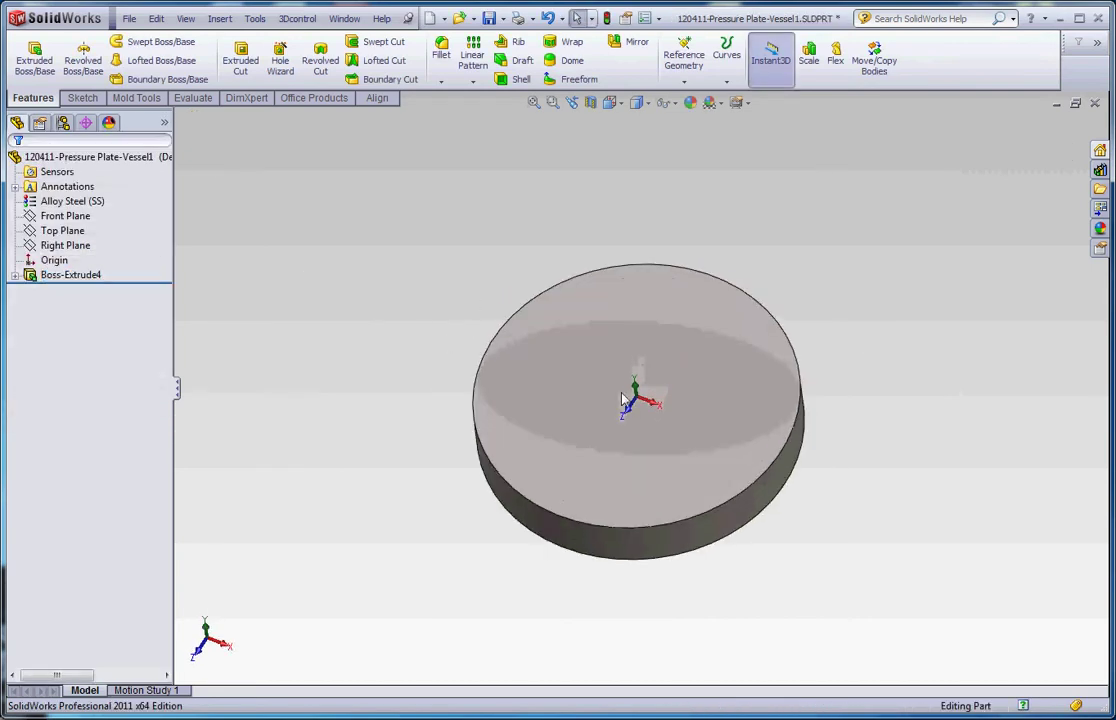
click(652, 446)
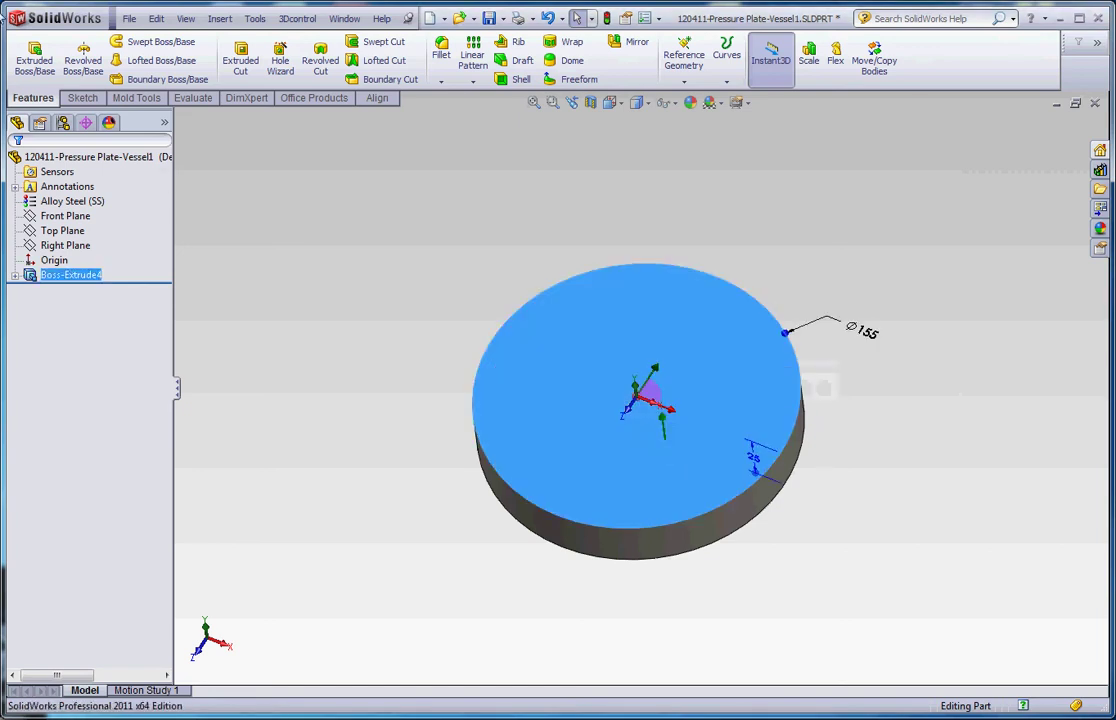
click(88, 98)
click(133, 41)
click(645, 398)
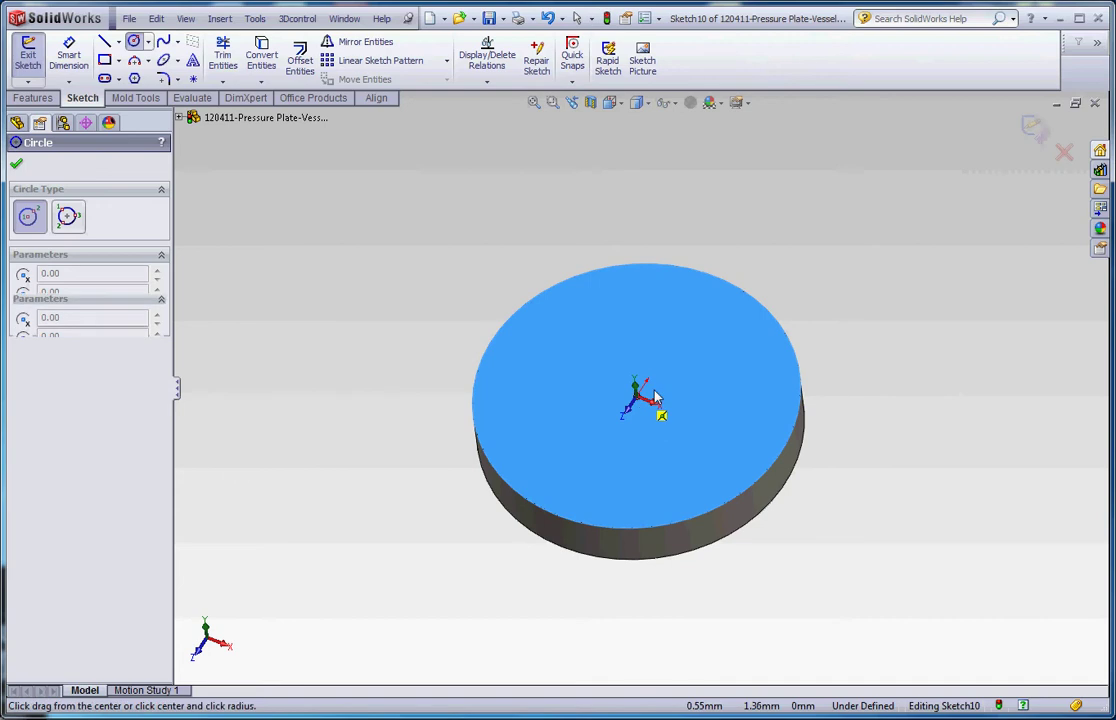
click(714, 312)
key(Escape)
- Dimension the inner circle 8 mm from the disc's outer edge
click(69, 55)
scroll(550, 355, down, 3)
click(511, 349)
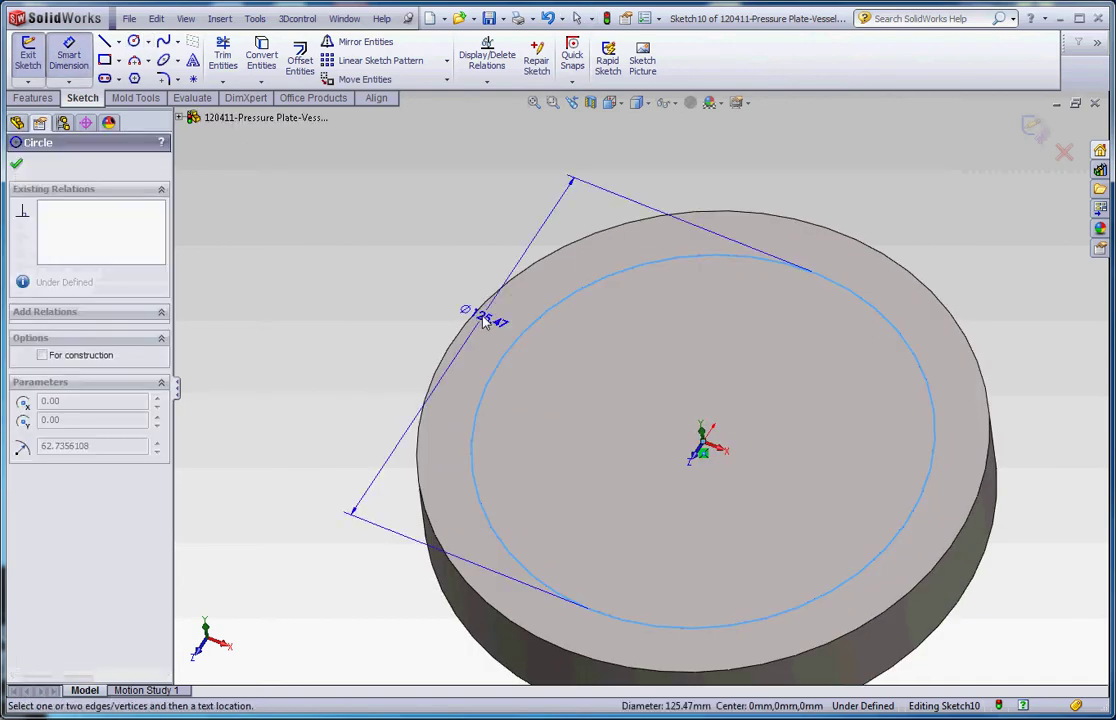
click(474, 316)
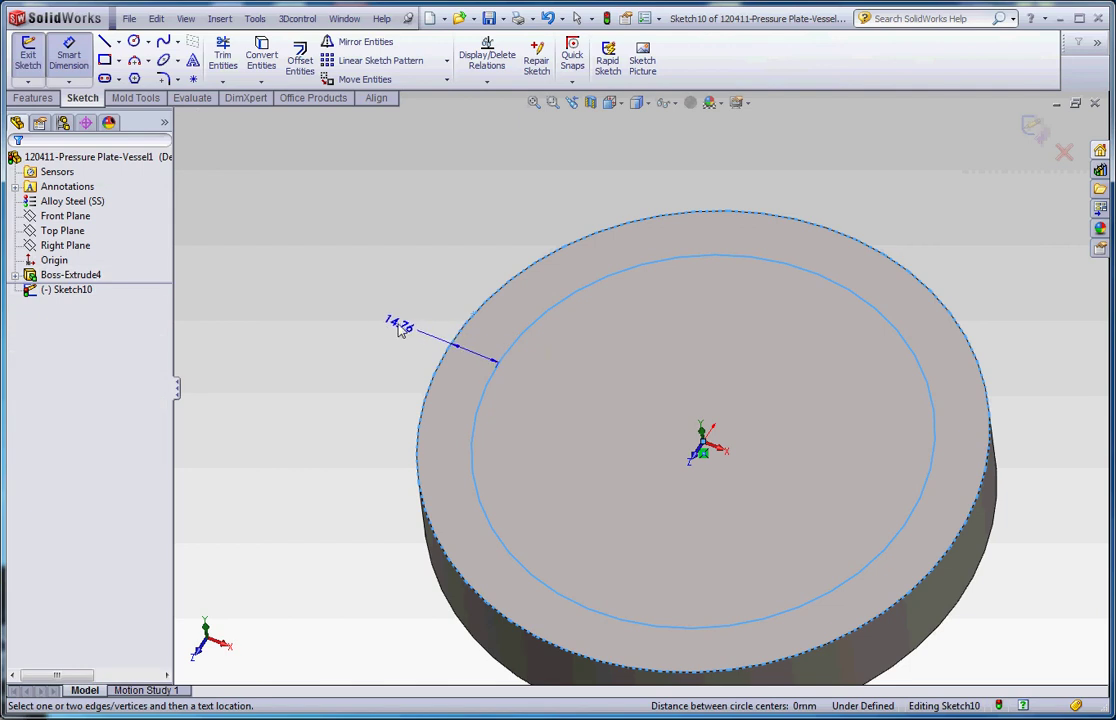
click(398, 334)
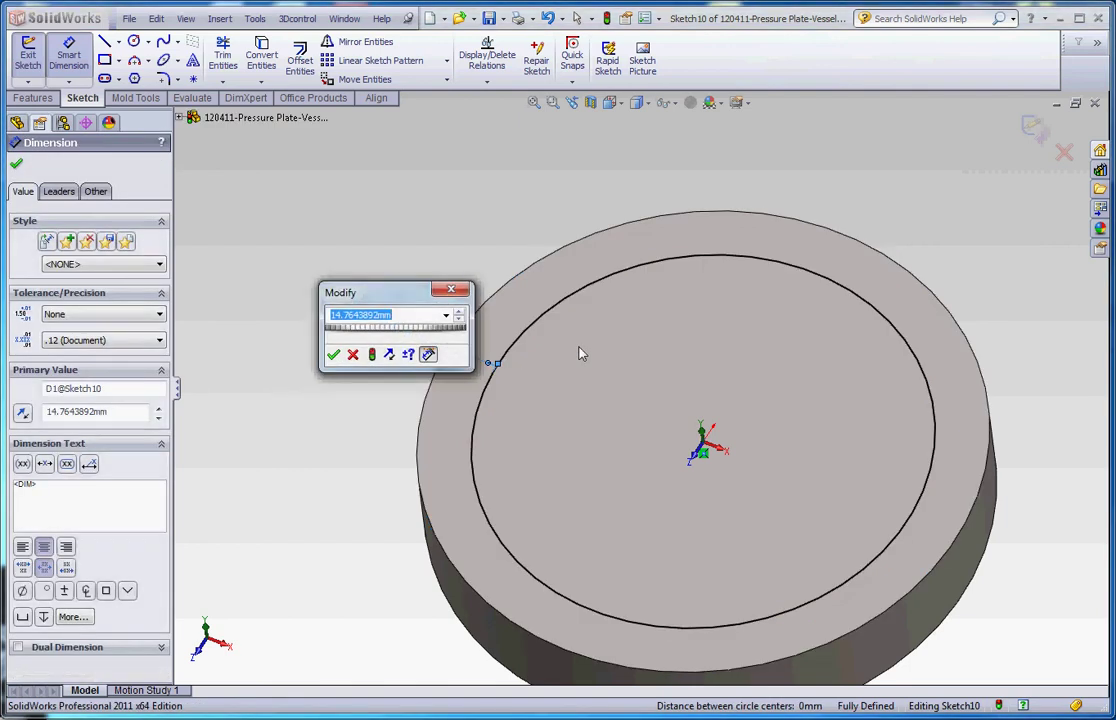
text(8)
key(Return)
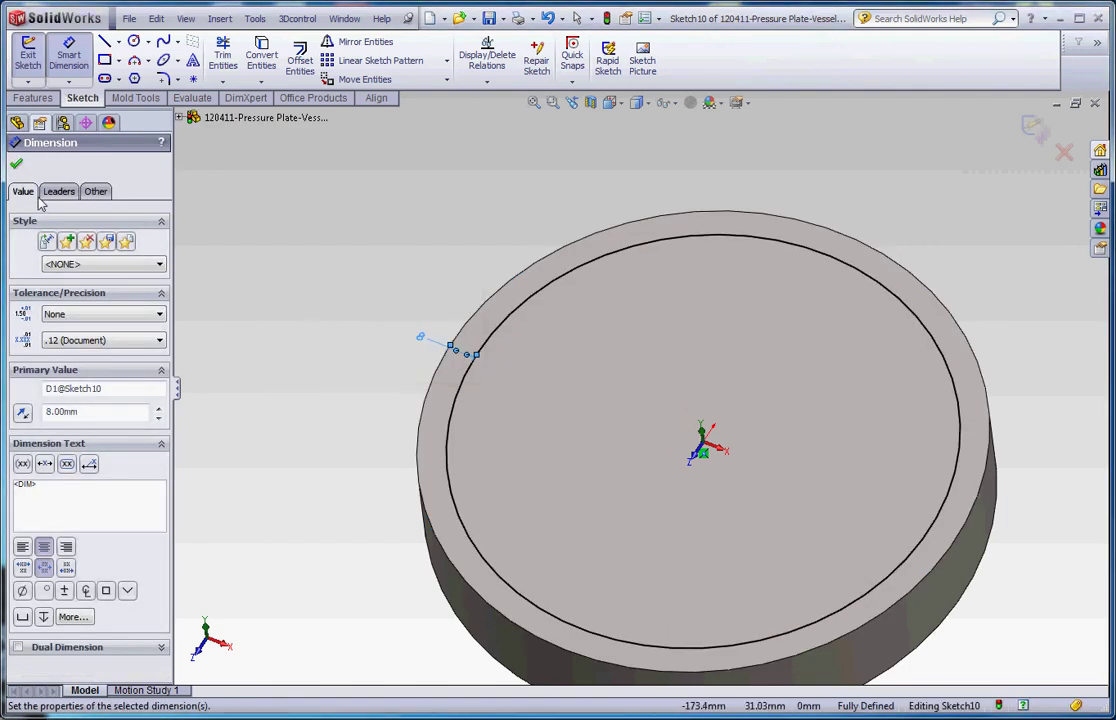
- Extrude-cut the inner circle Through All to hollow the ring
click(34, 98)
click(240, 62)
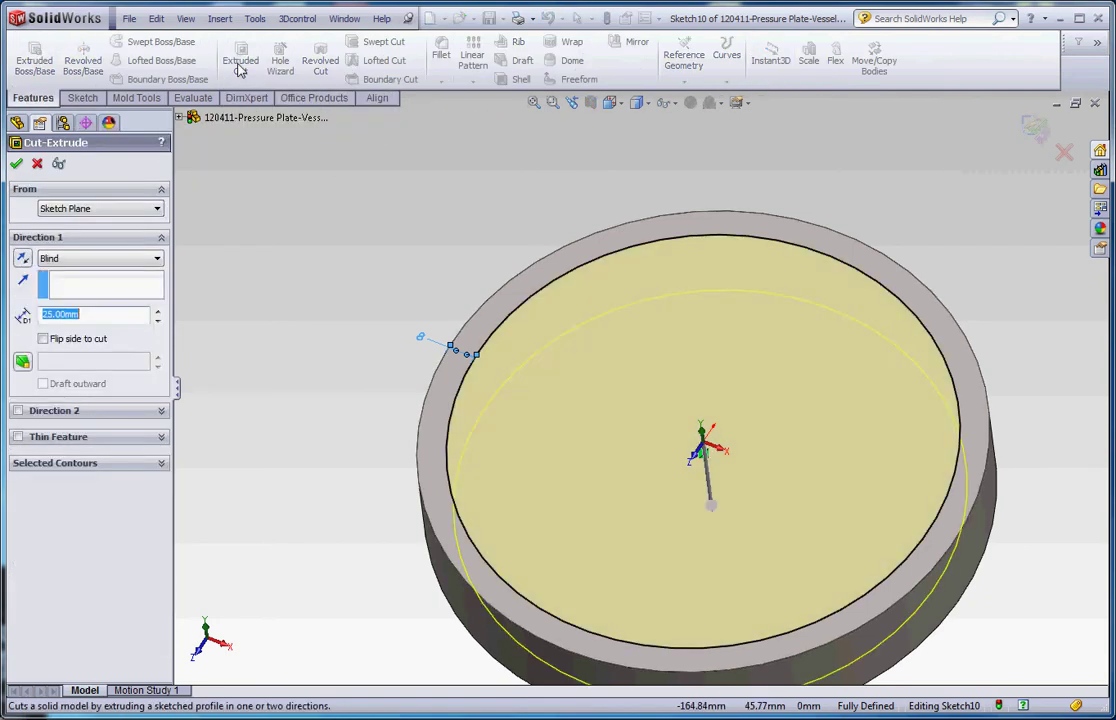
click(82, 260)
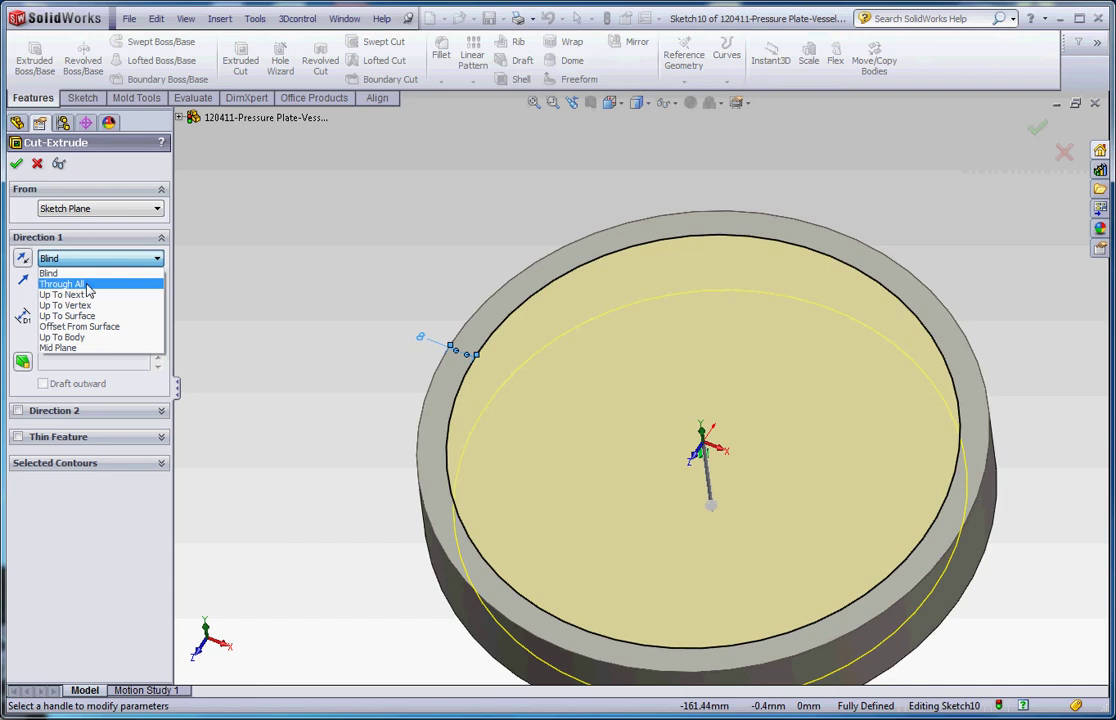
click(70, 284)
click(15, 163)
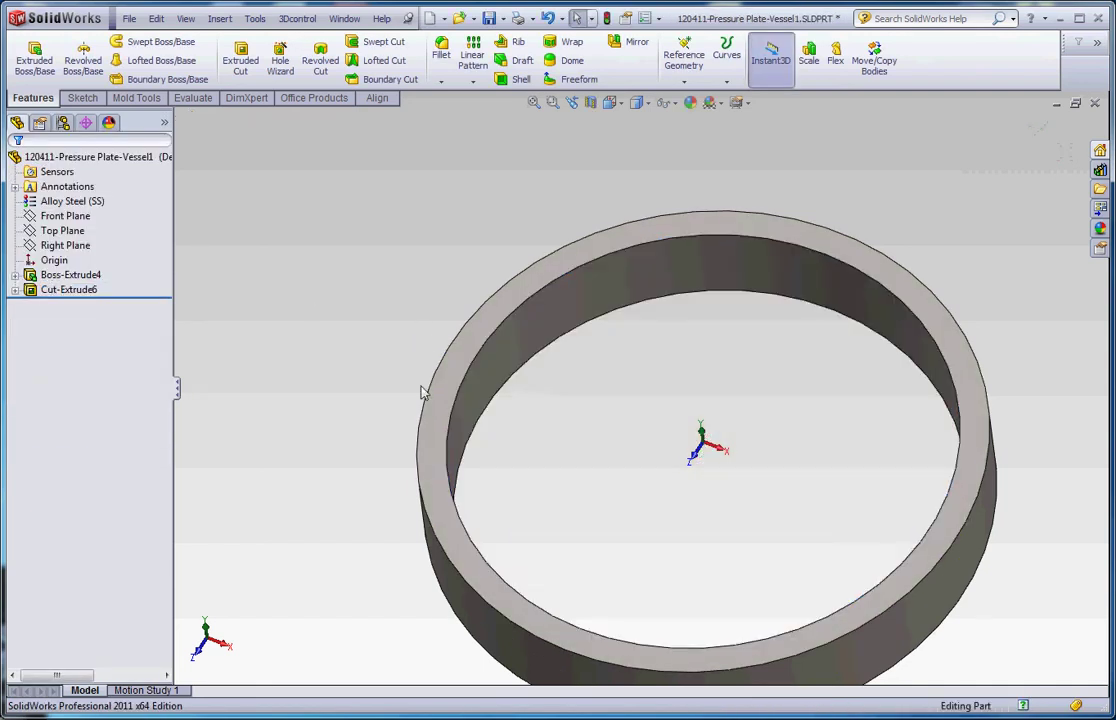
- Rename Boss-Extrude4 to 'Base Extrude'
scroll(715, 480, up, 5)
scroll(715, 480, down, 2)
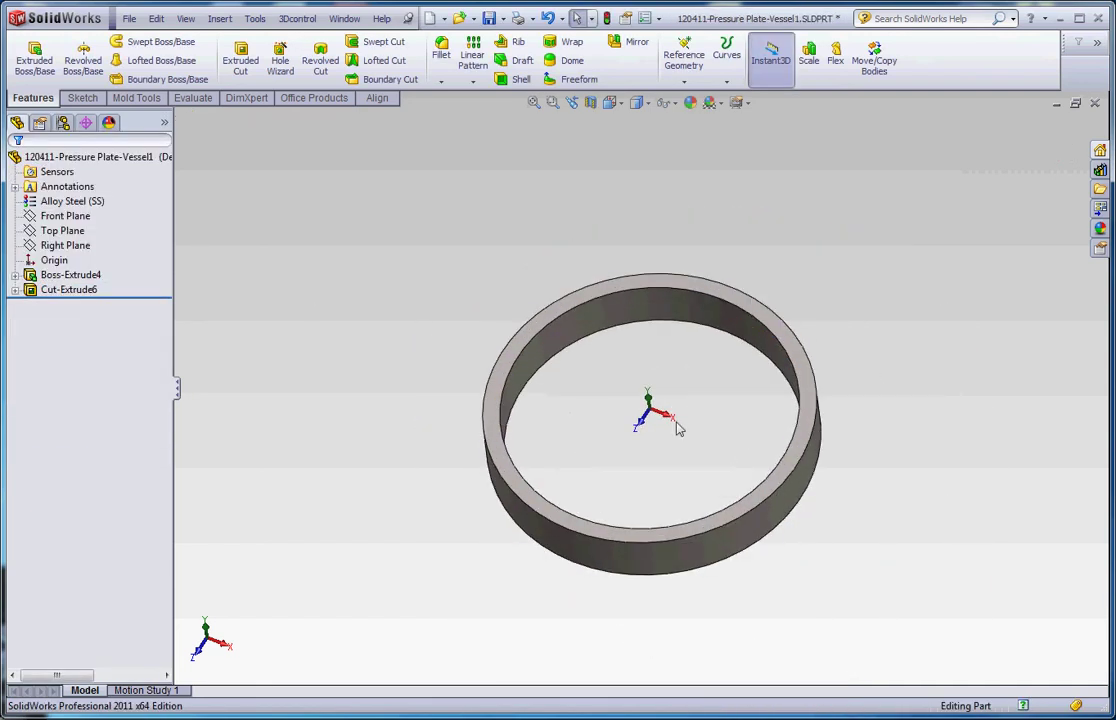
click(72, 278)
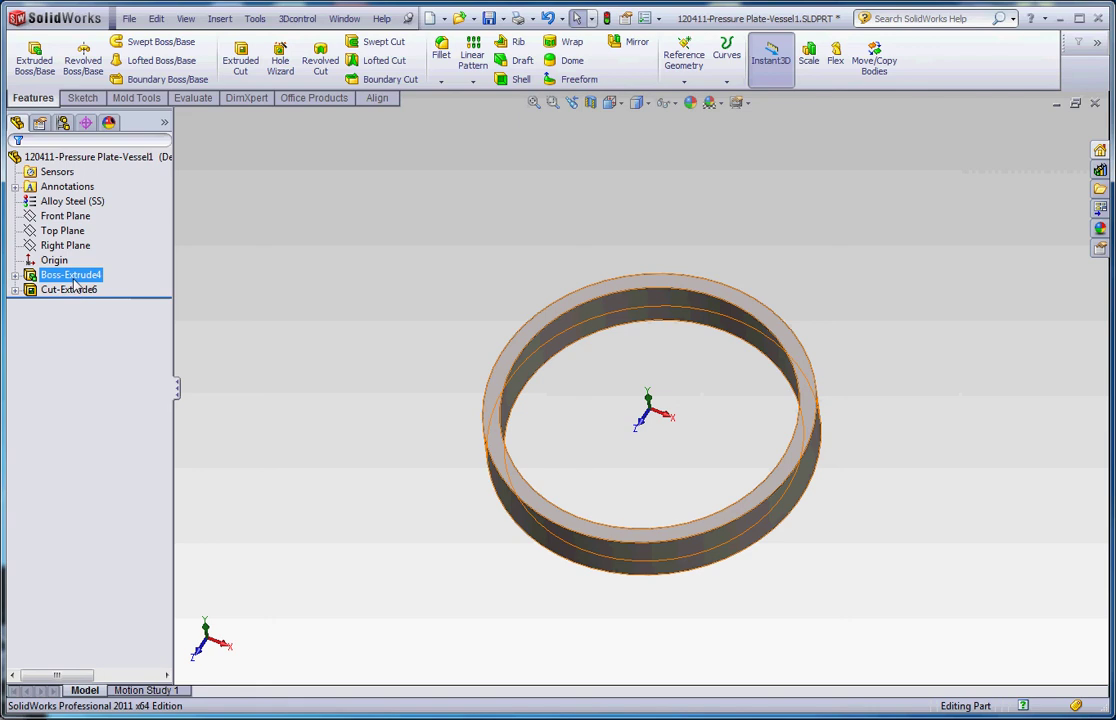
click(78, 278)
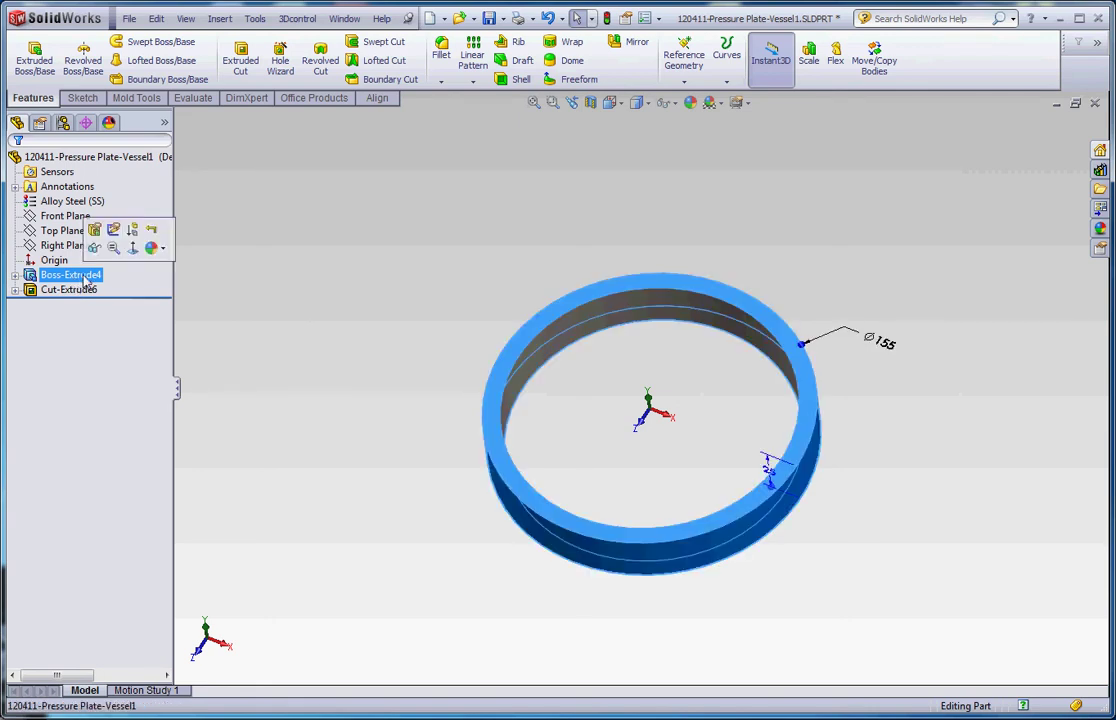
key(F2)
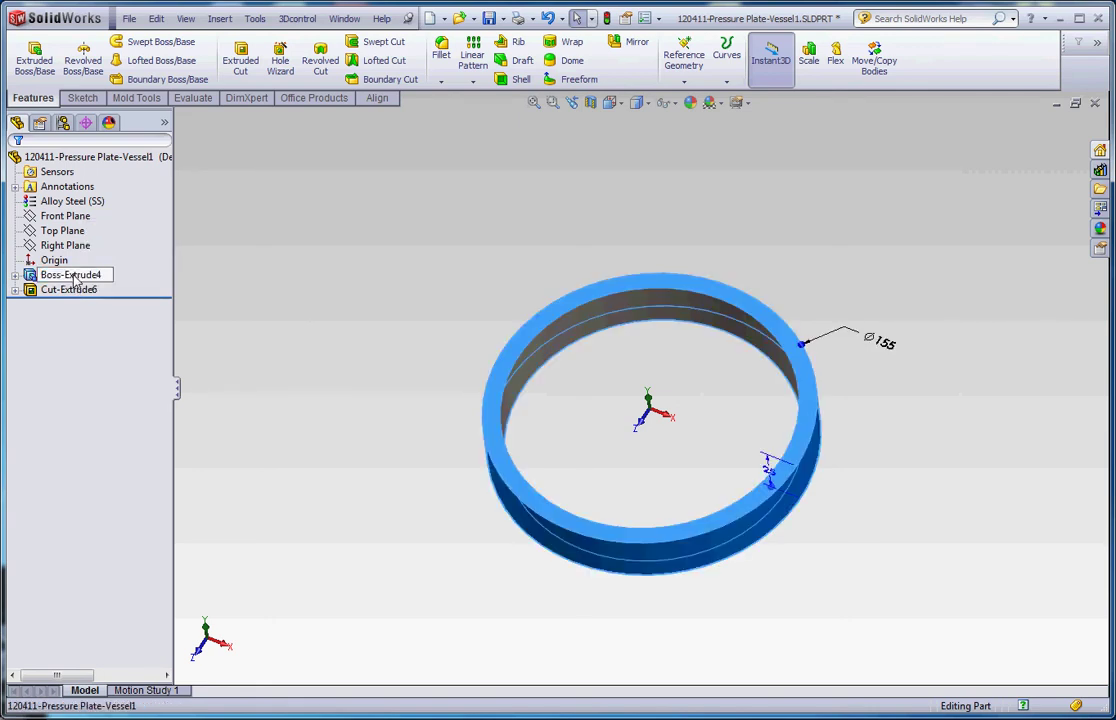
text(Base Extrude)
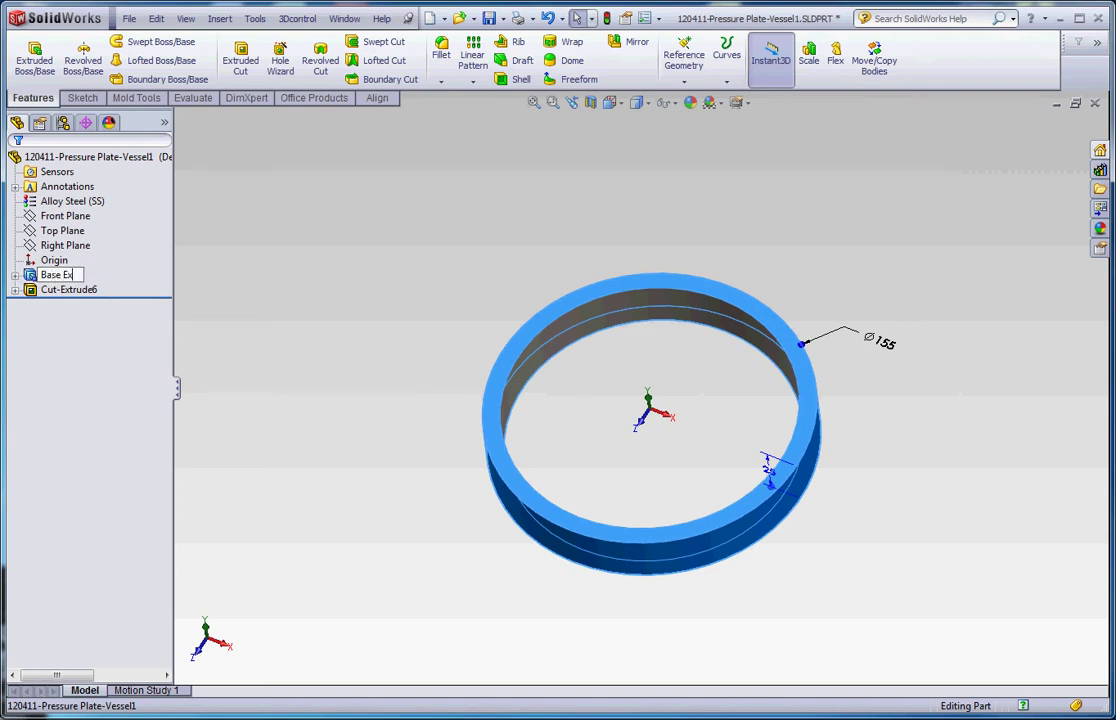
click(453, 306)
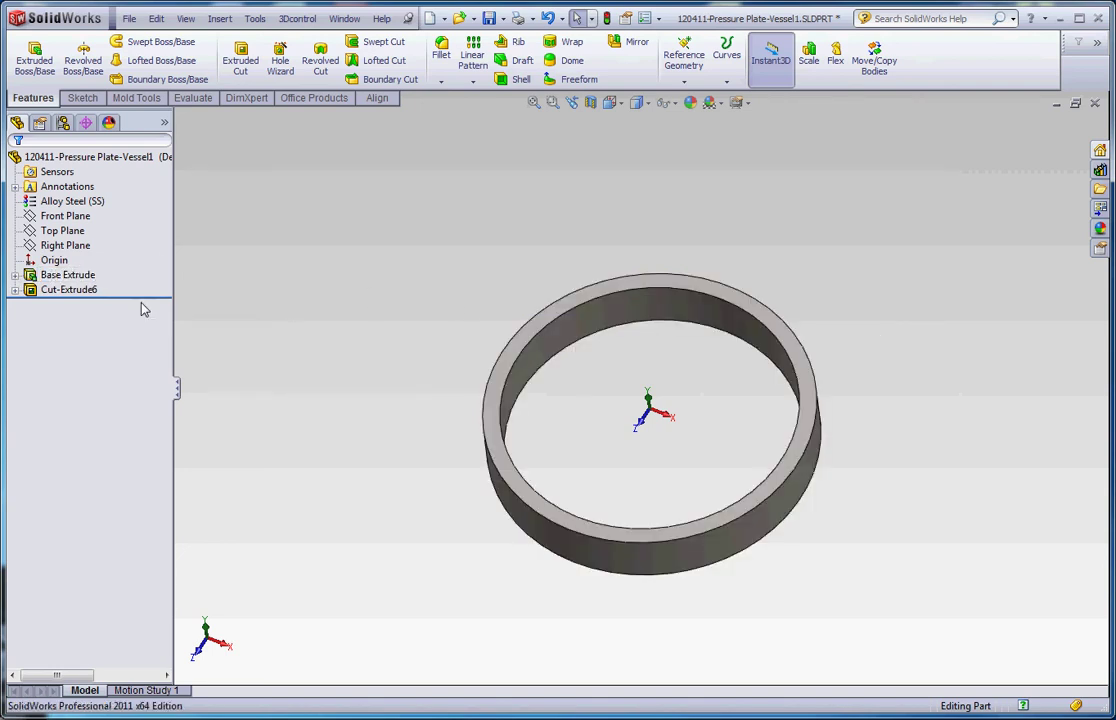
- Rename Cut-Extrude6 to 'Base Cut'
click(72, 290)
click(77, 290)
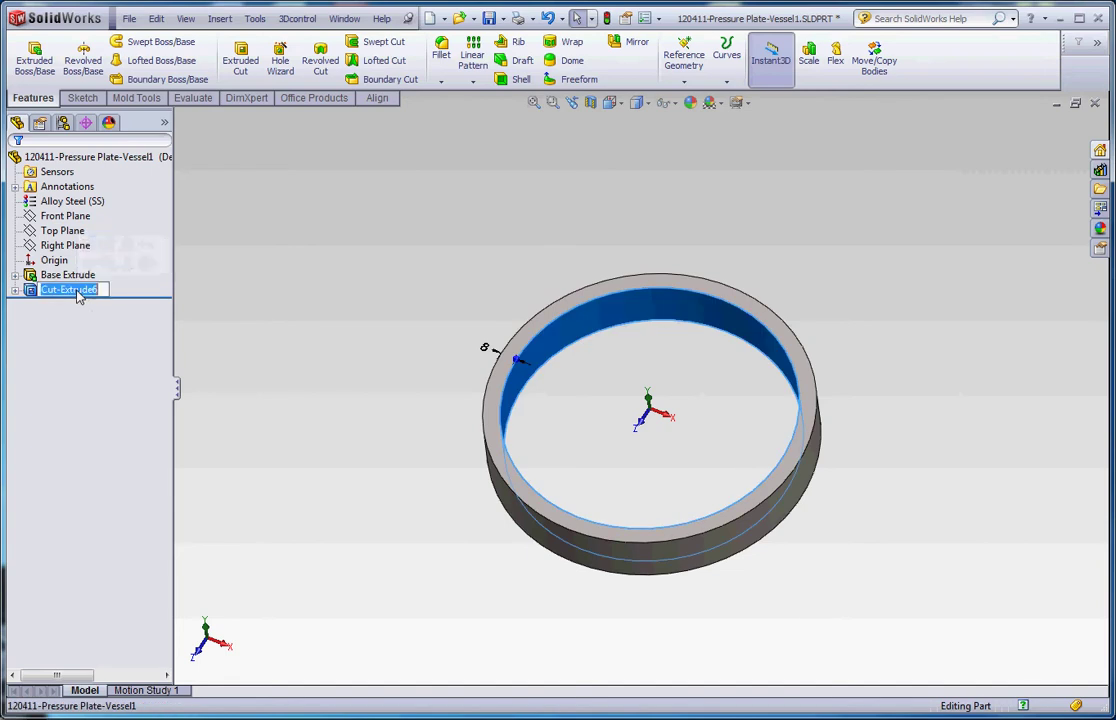
text(Base Cu)
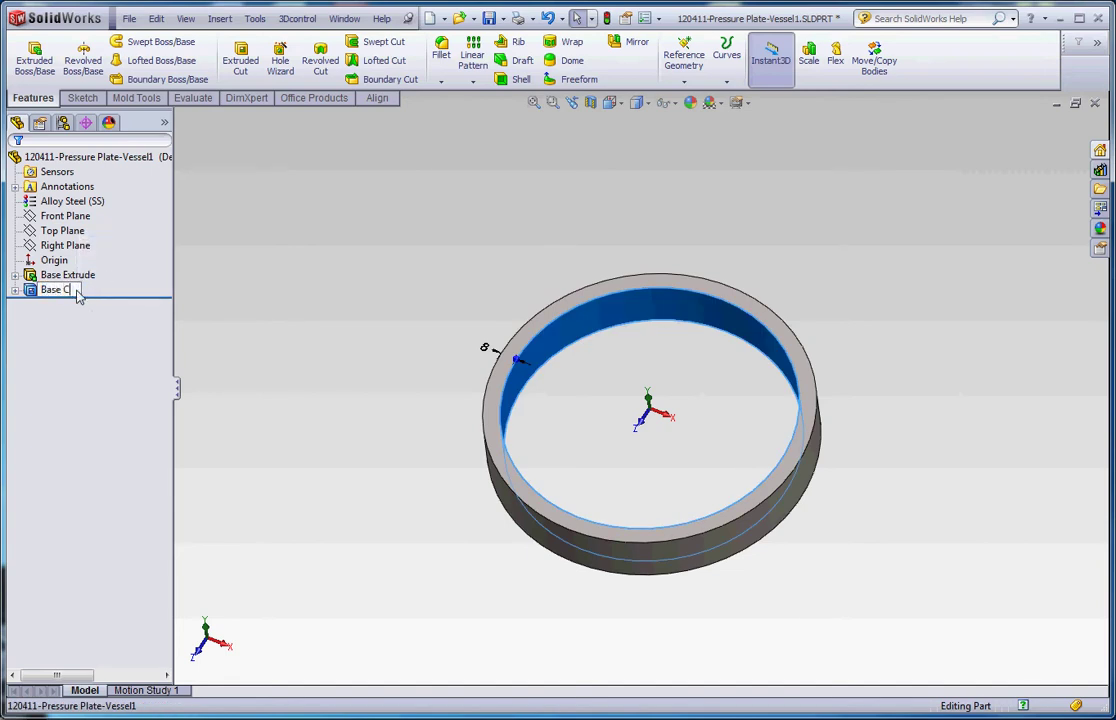
text(t)
click(446, 306)
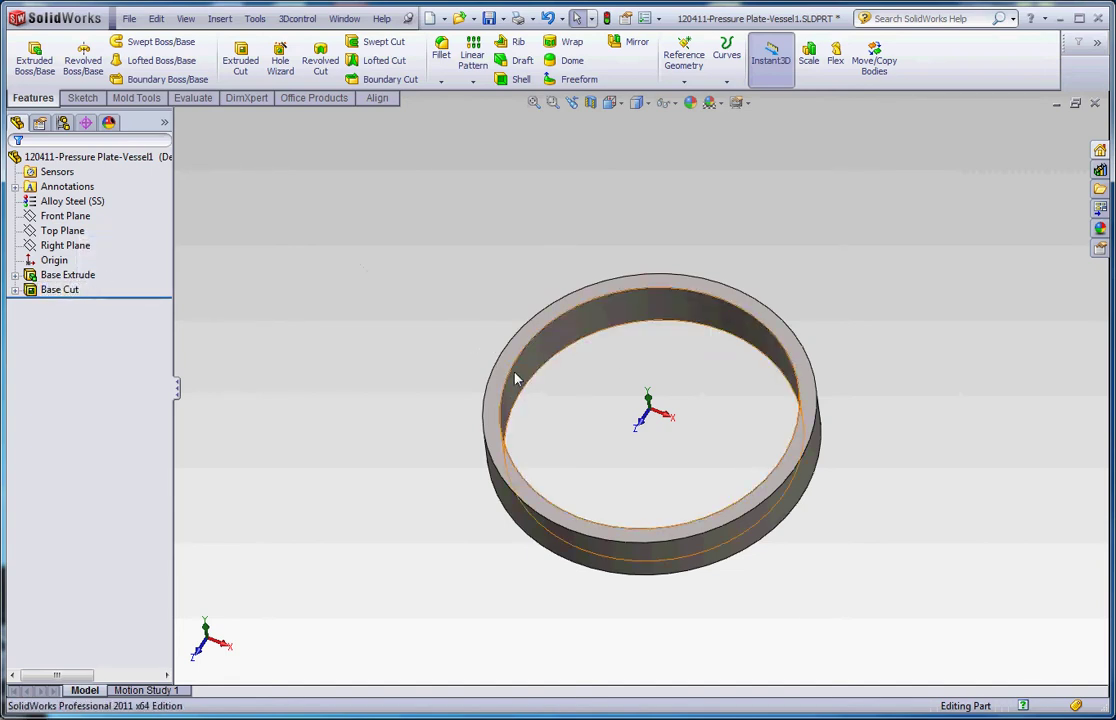
scroll(516, 376, down, 4)
scroll(545, 440, up, 4)
scroll(680, 426, down, 2)
scroll(705, 455, up, 1)
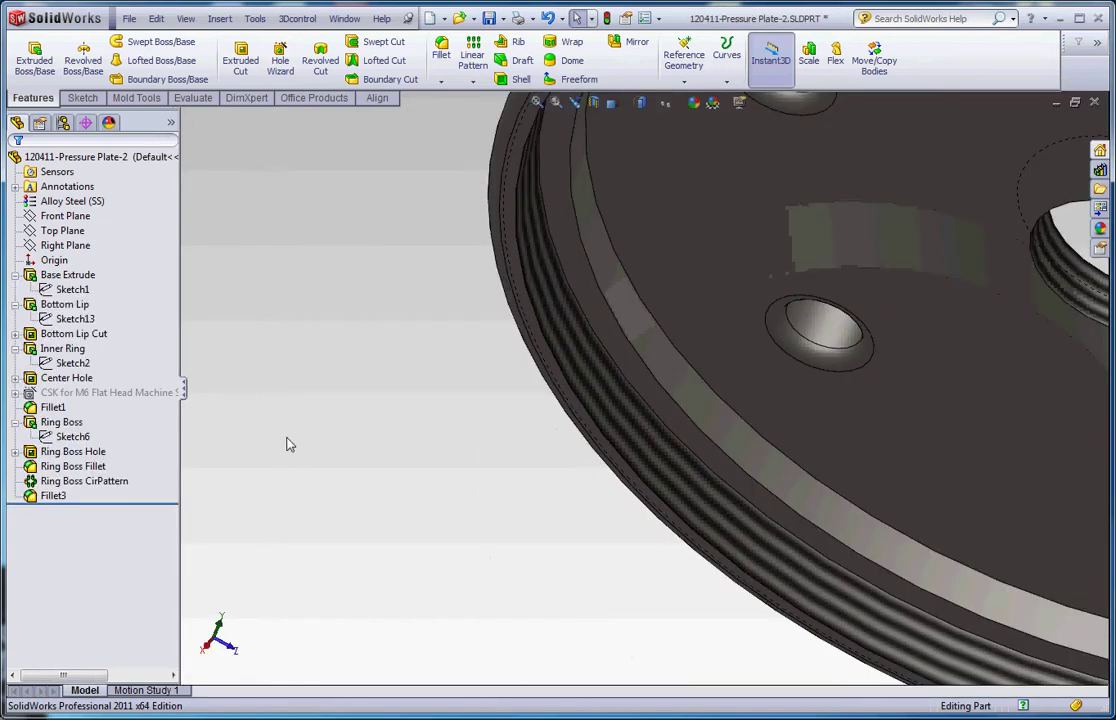
middle_drag(287, 444, 615, 426)
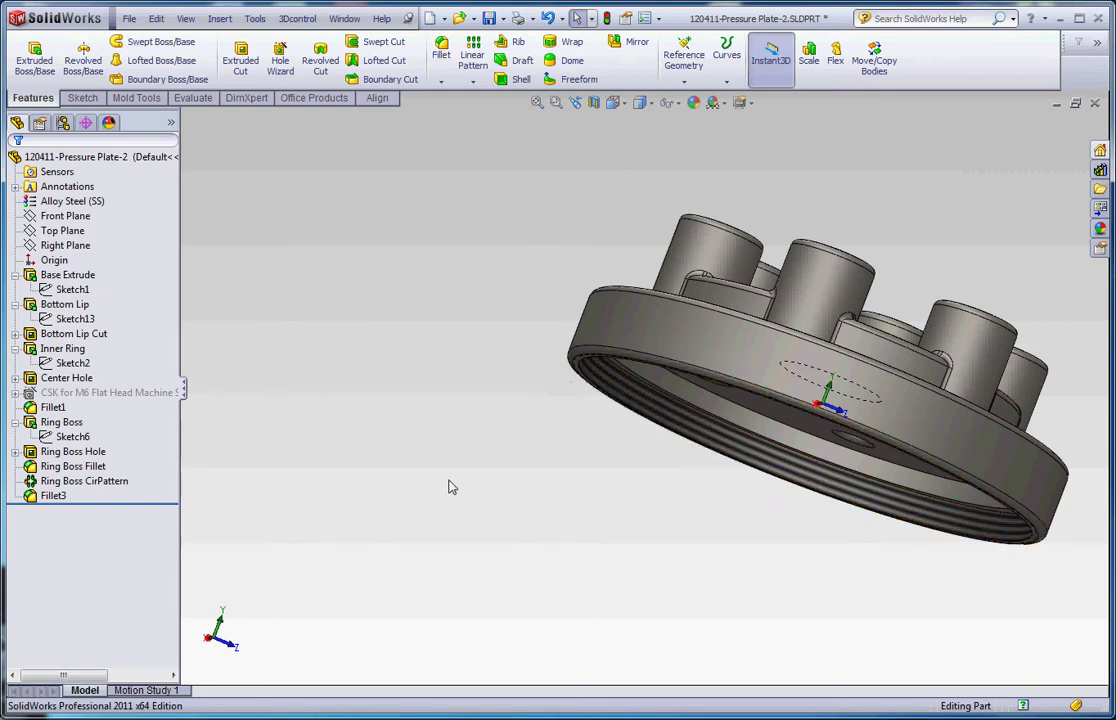
key(ctrl+Tab)
scroll(543, 385, down, 4)
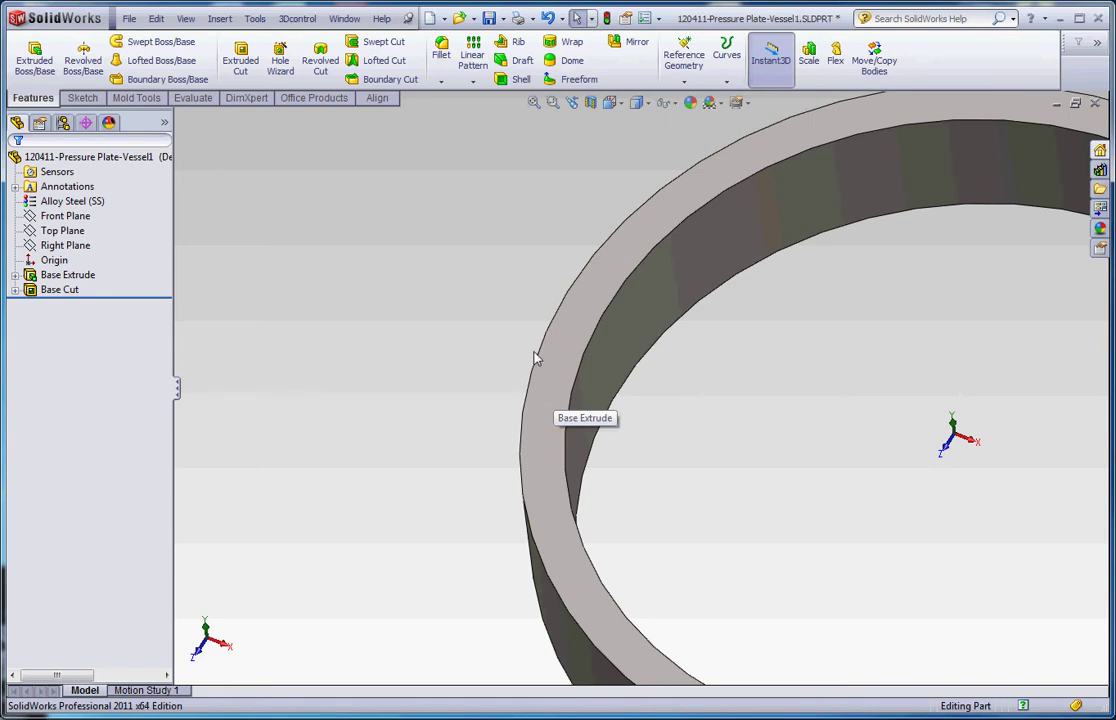
key(f)
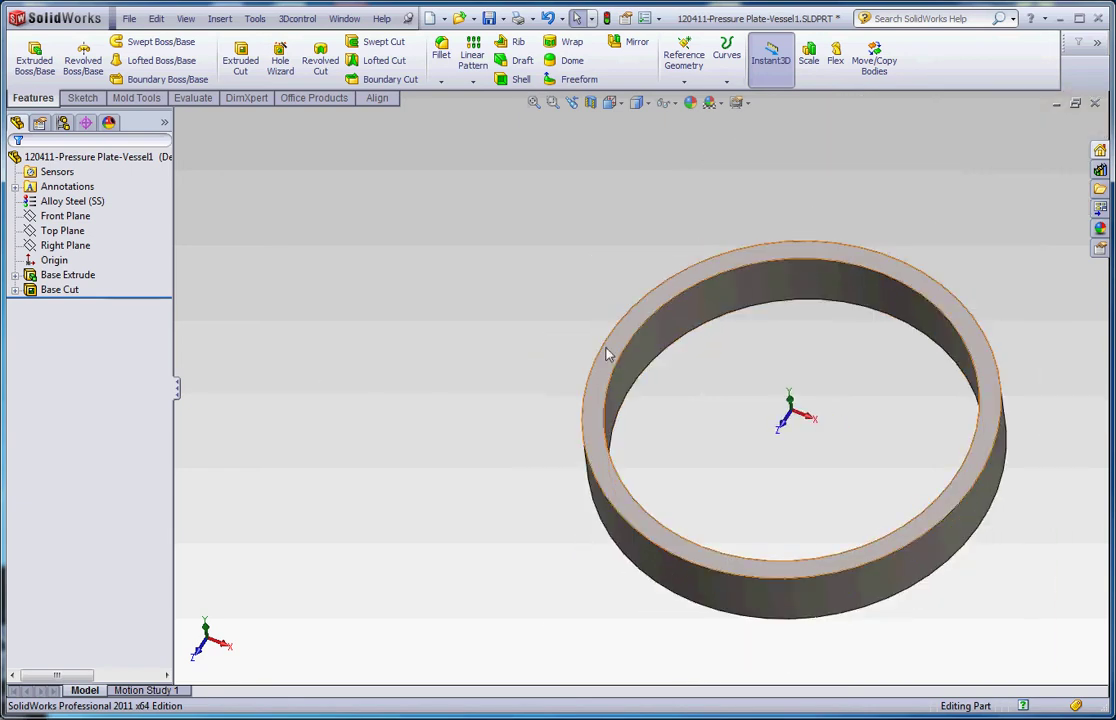
- Sketch on the ring's top face and convert its outer top edge into a 155 mm circle
click(608, 356)
click(82, 97)
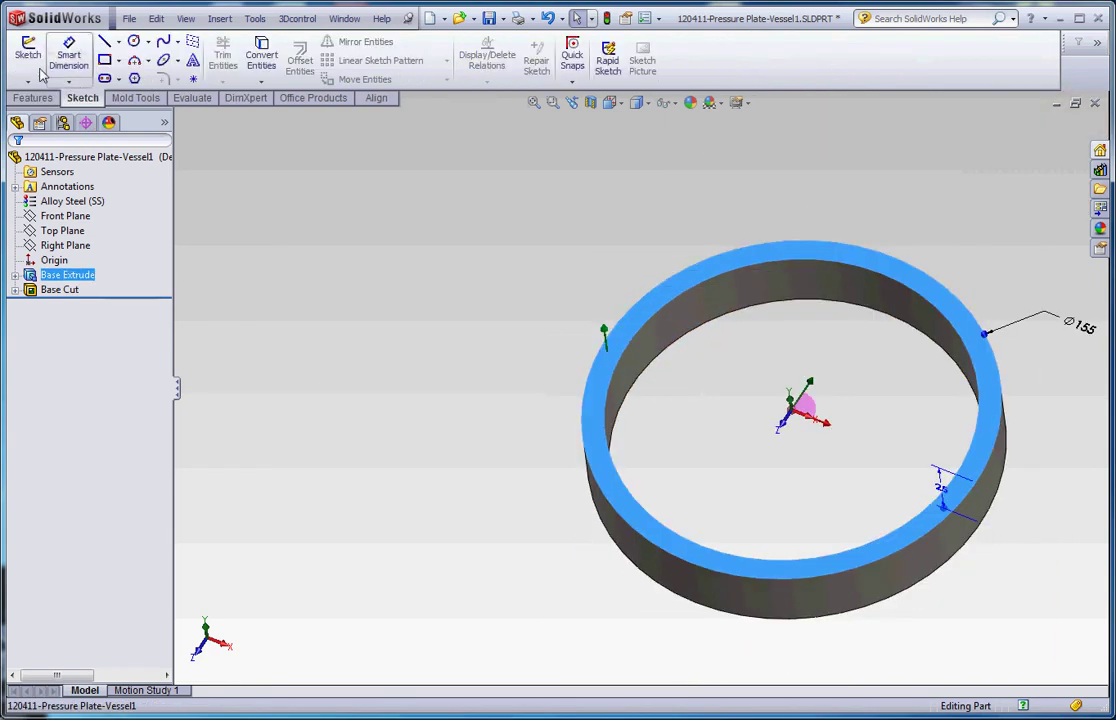
click(30, 60)
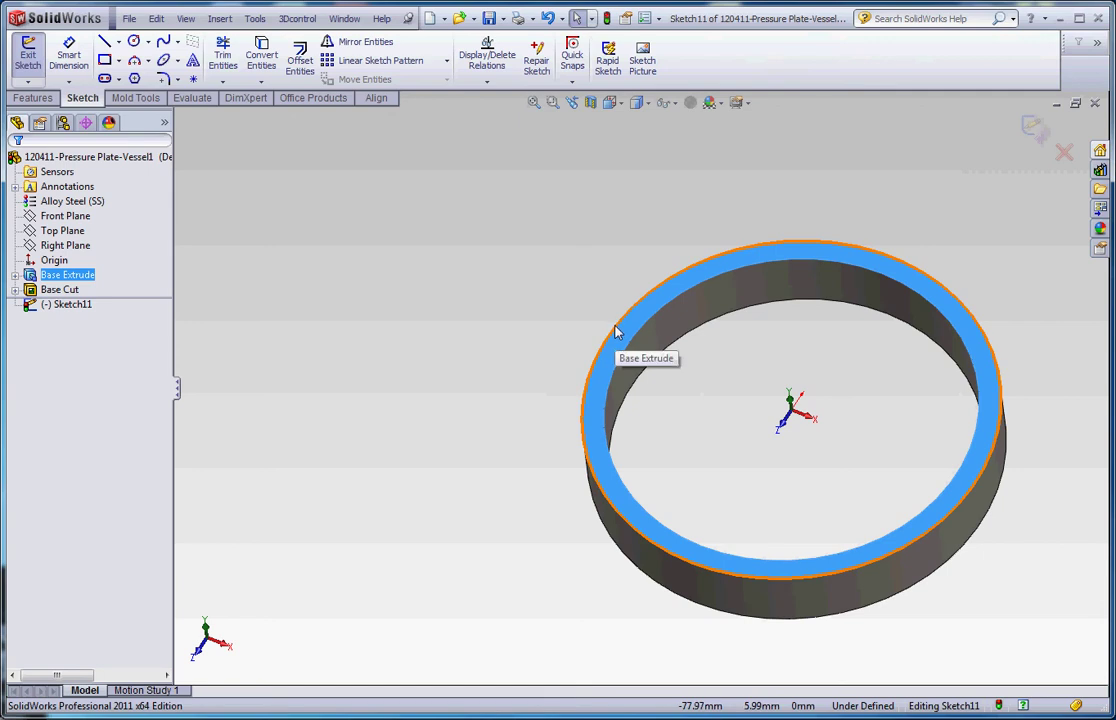
click(530, 284)
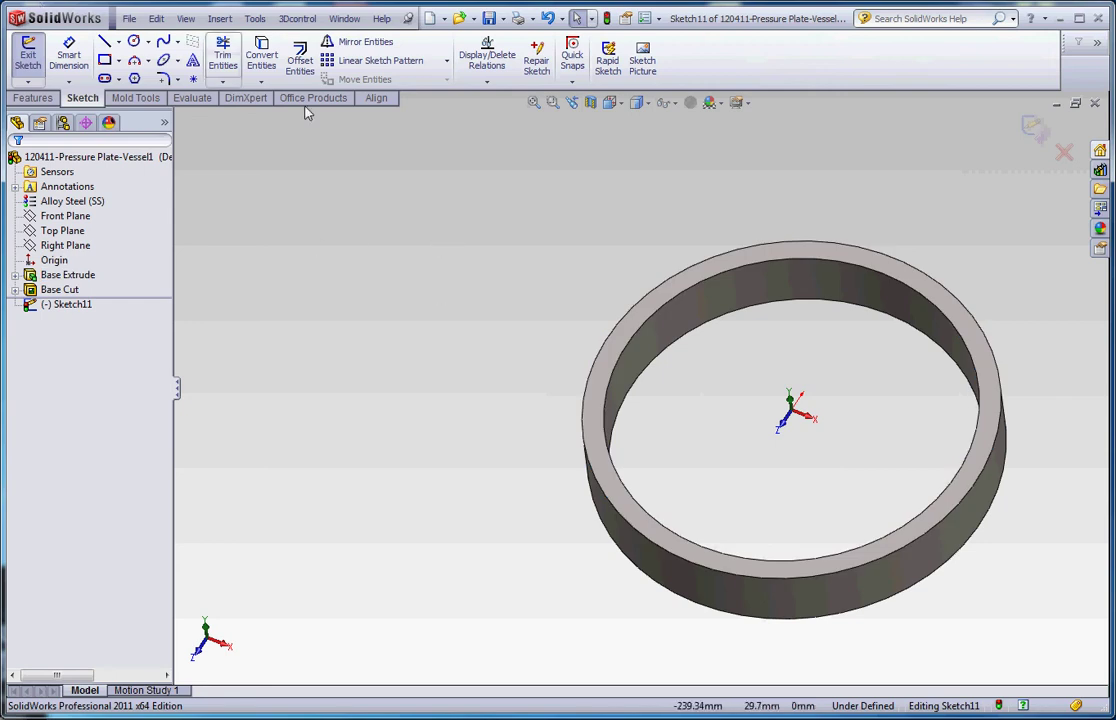
click(250, 58)
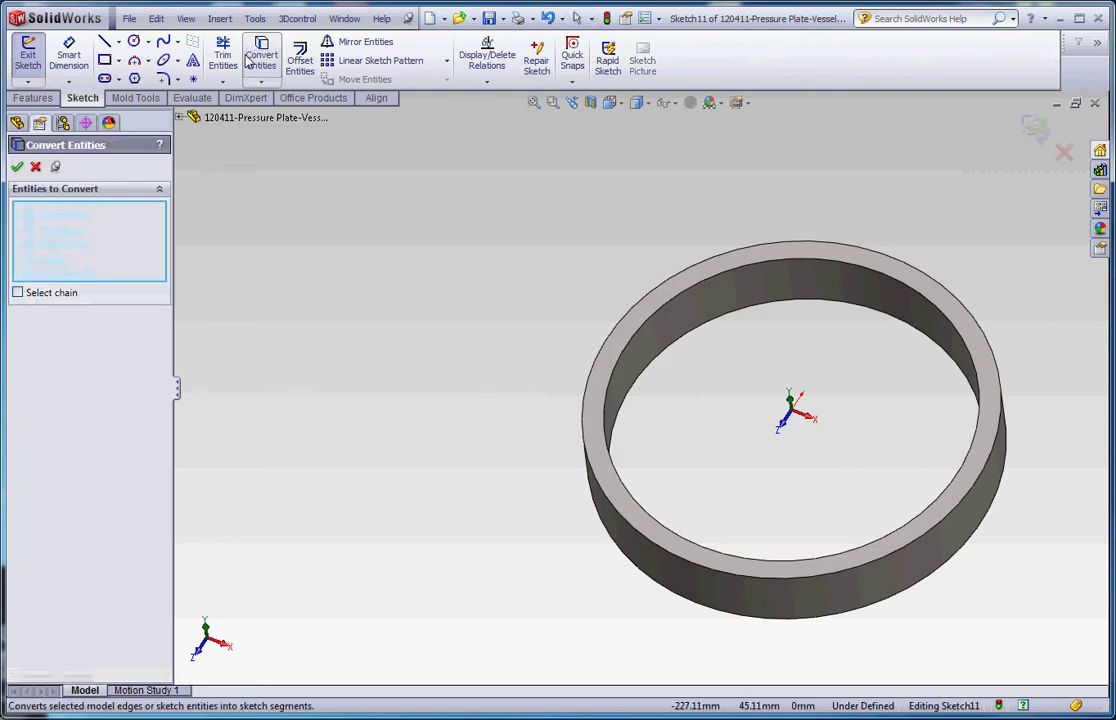
click(639, 311)
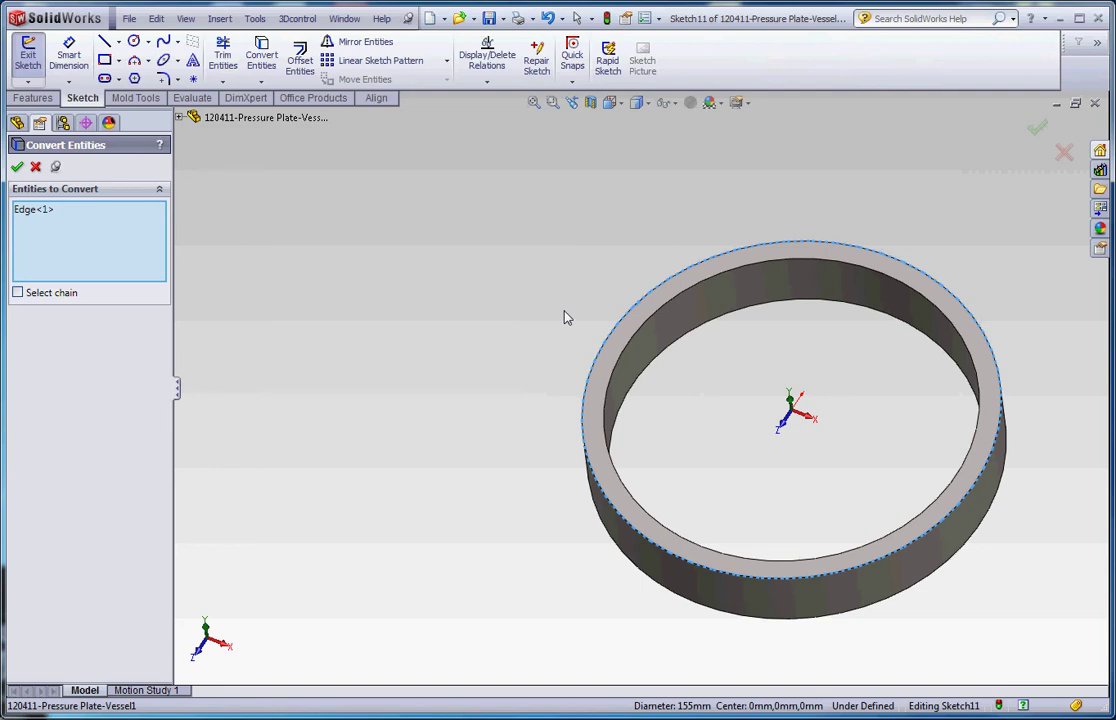
click(17, 166)
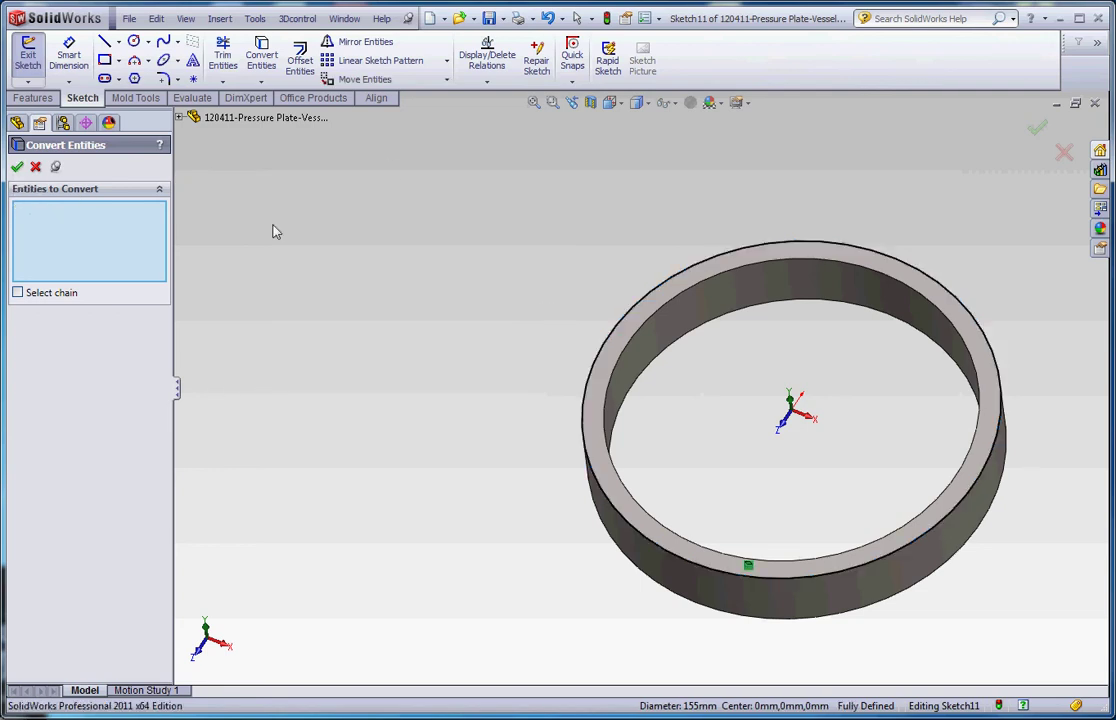
click(17, 166)
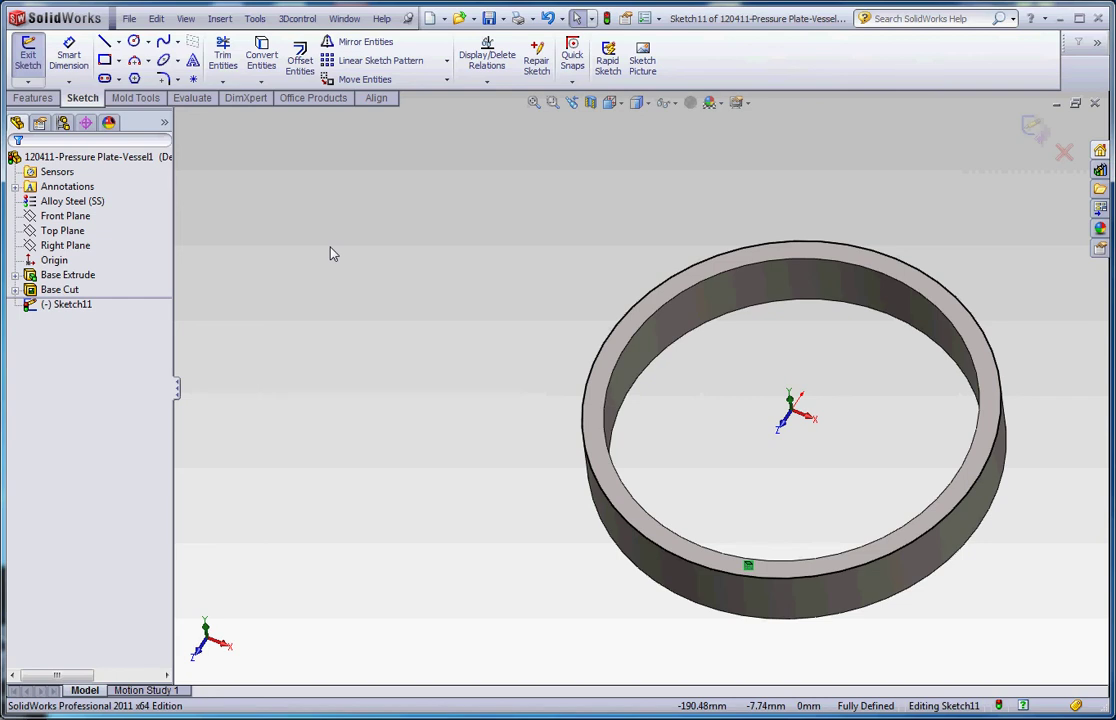
- Offset the outer circle 4 mm inward
click(299, 57)
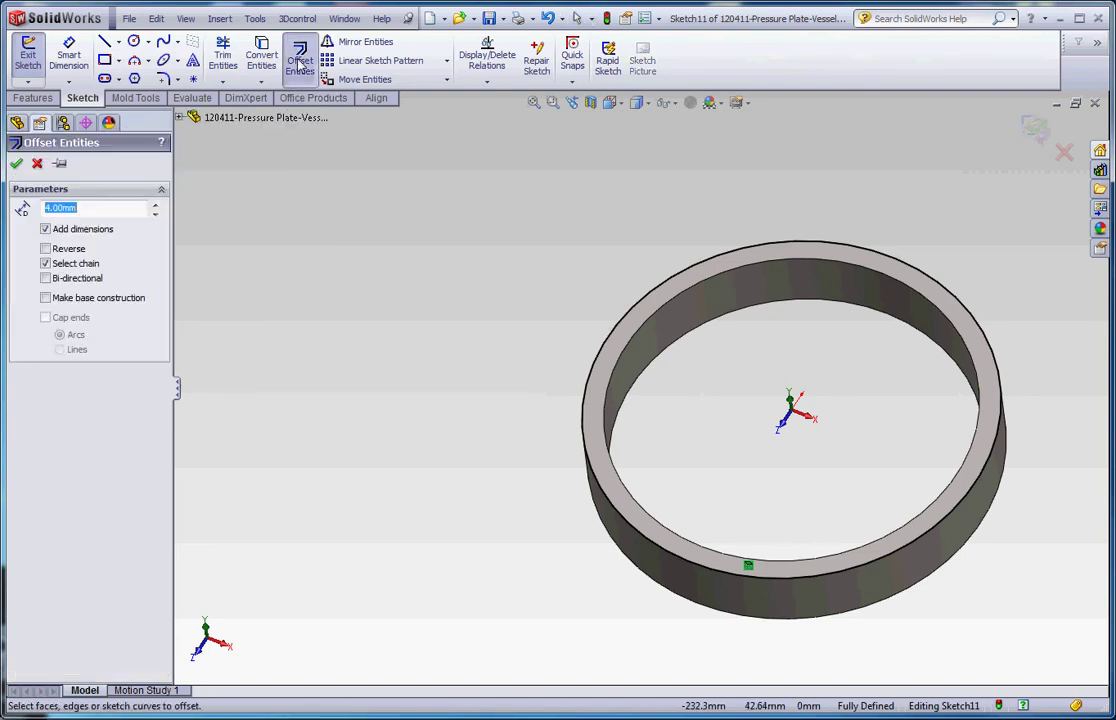
click(616, 338)
click(683, 387)
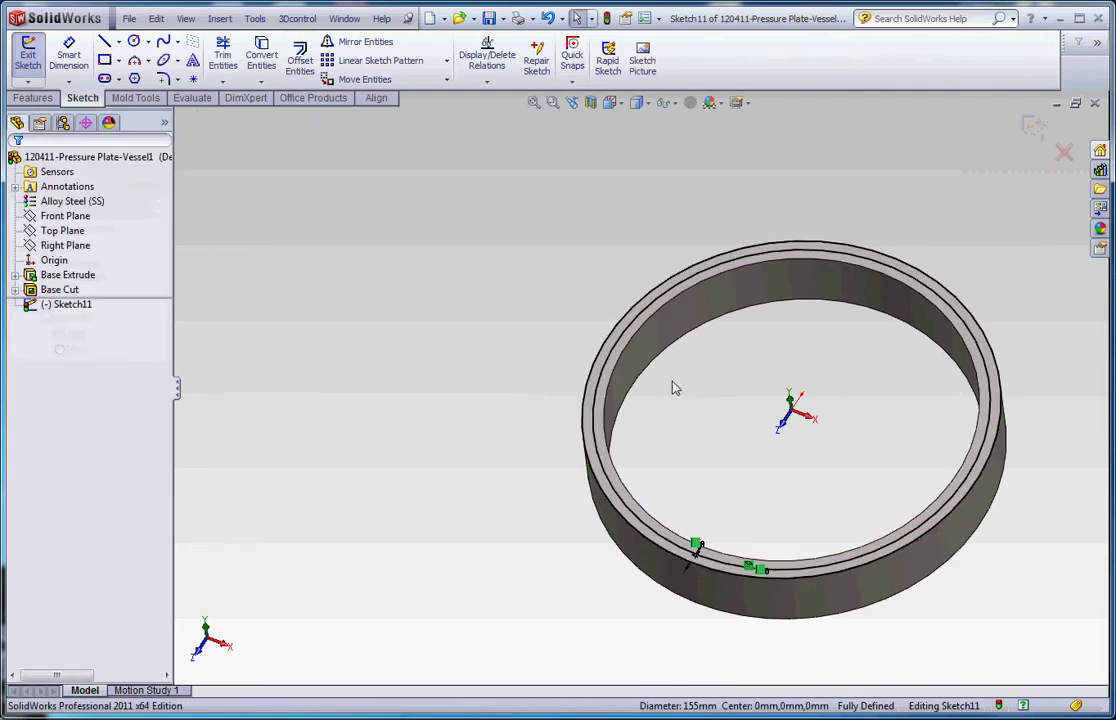
- Extrude-cut the offset sketch 12 mm Blind to form the stepped lip
click(22, 101)
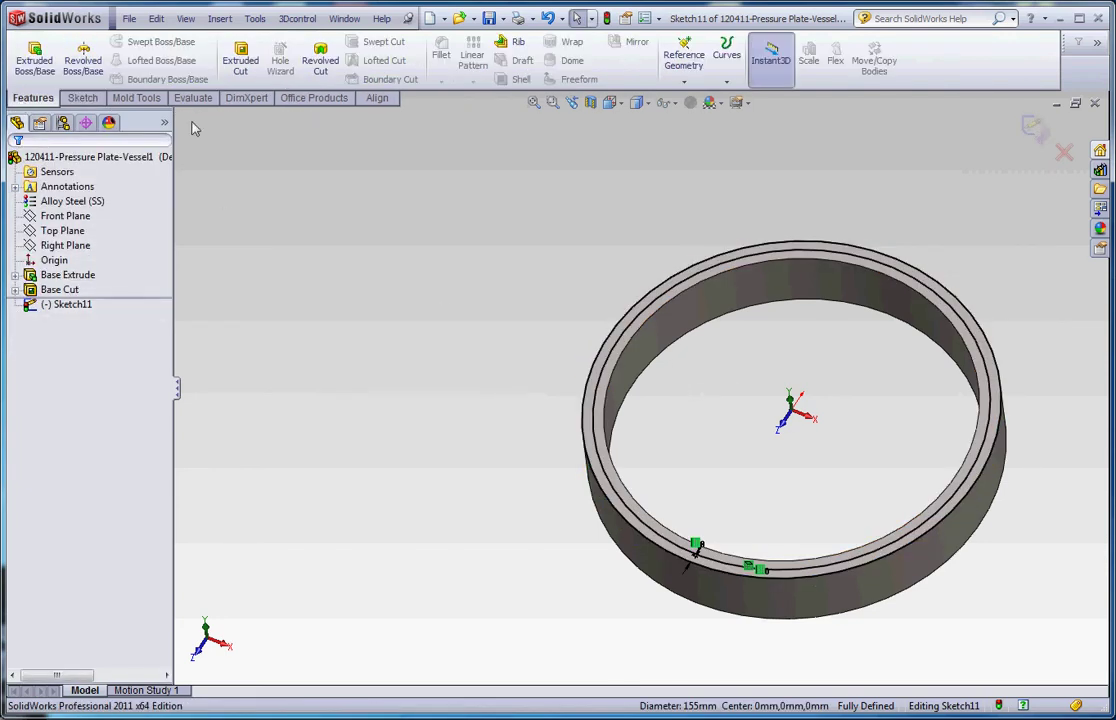
click(241, 60)
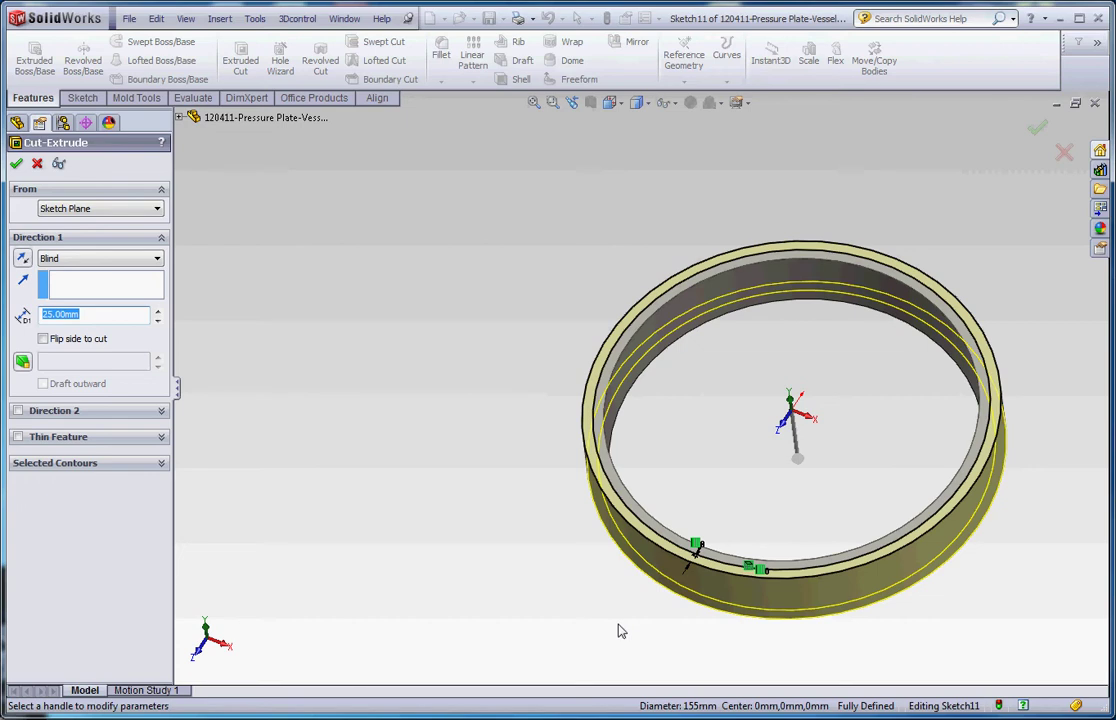
middle_drag(618, 628, 598, 558)
double_click(70, 314)
text(12)
key(Return)
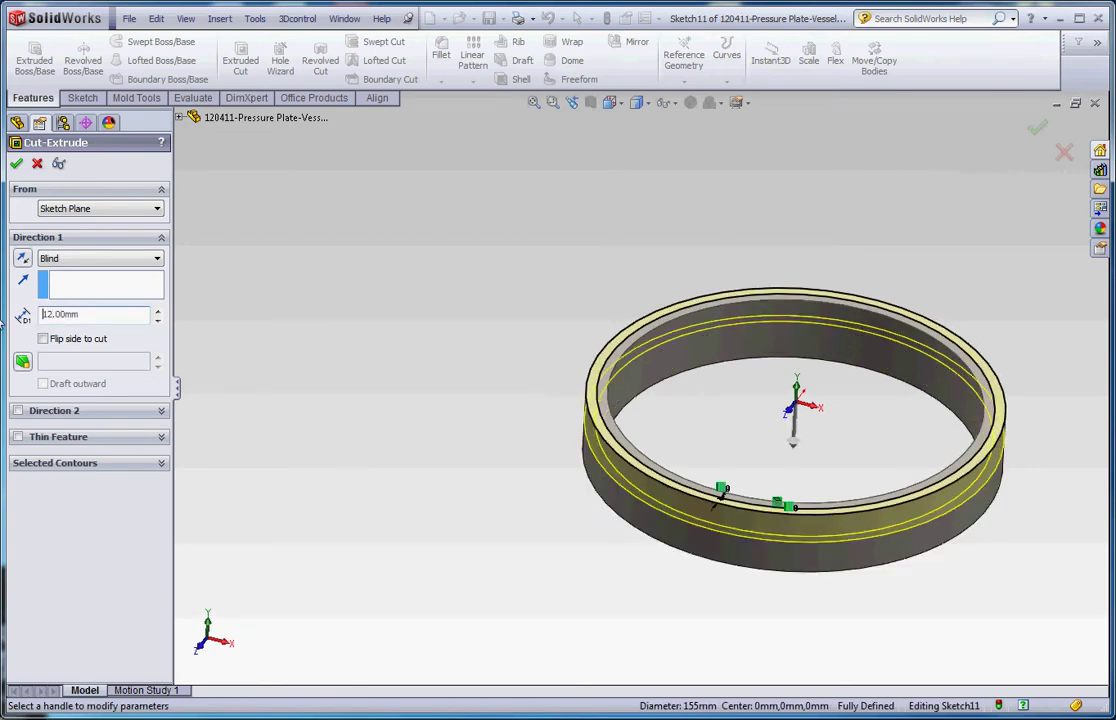
click(16, 163)
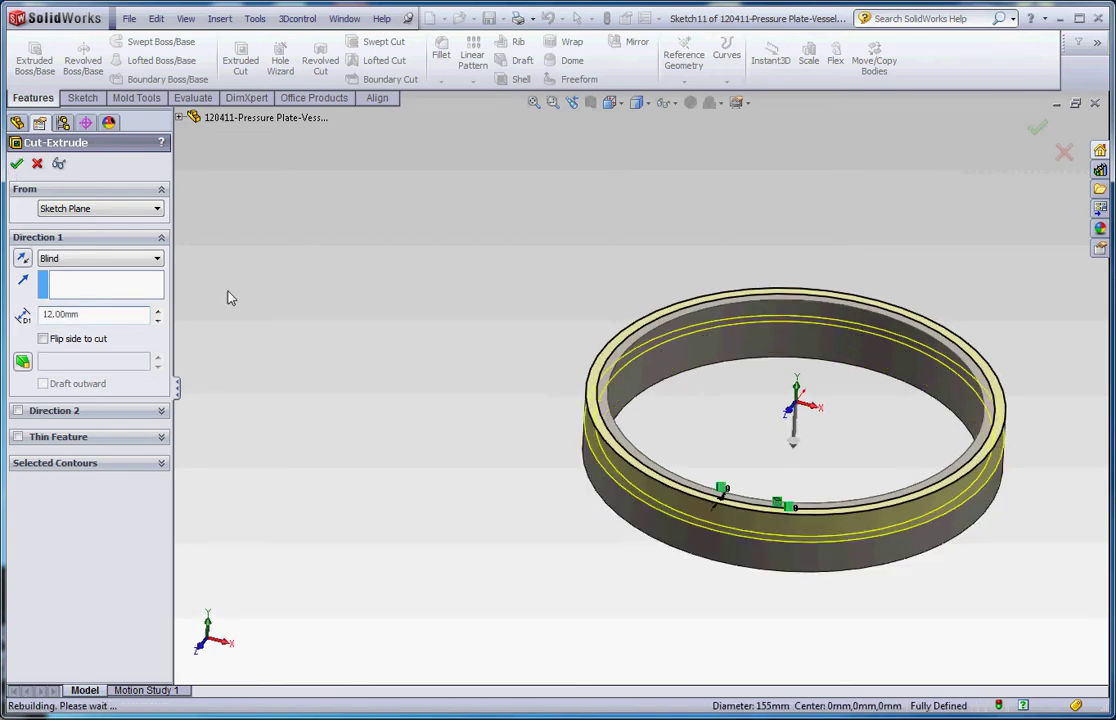
- Orbit the ring from several angles to inspect the new 12 mm step
middle_drag(387, 387, 410, 335)
middle_drag(787, 630, 760, 551)
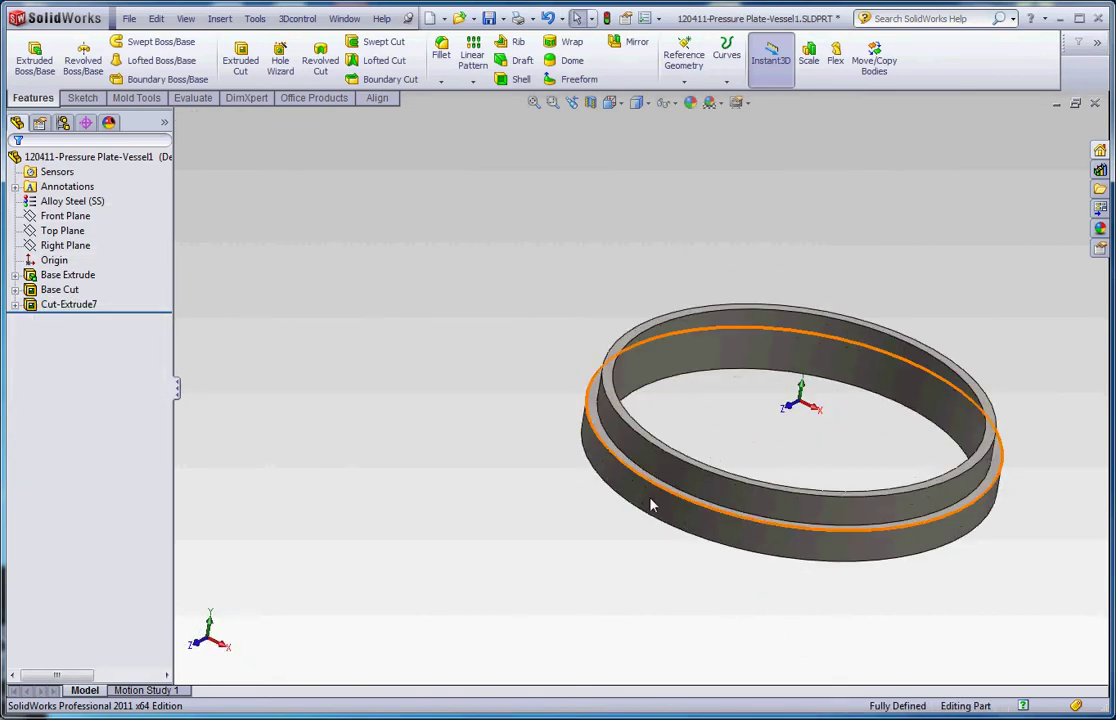
middle_drag(655, 518, 922, 361)
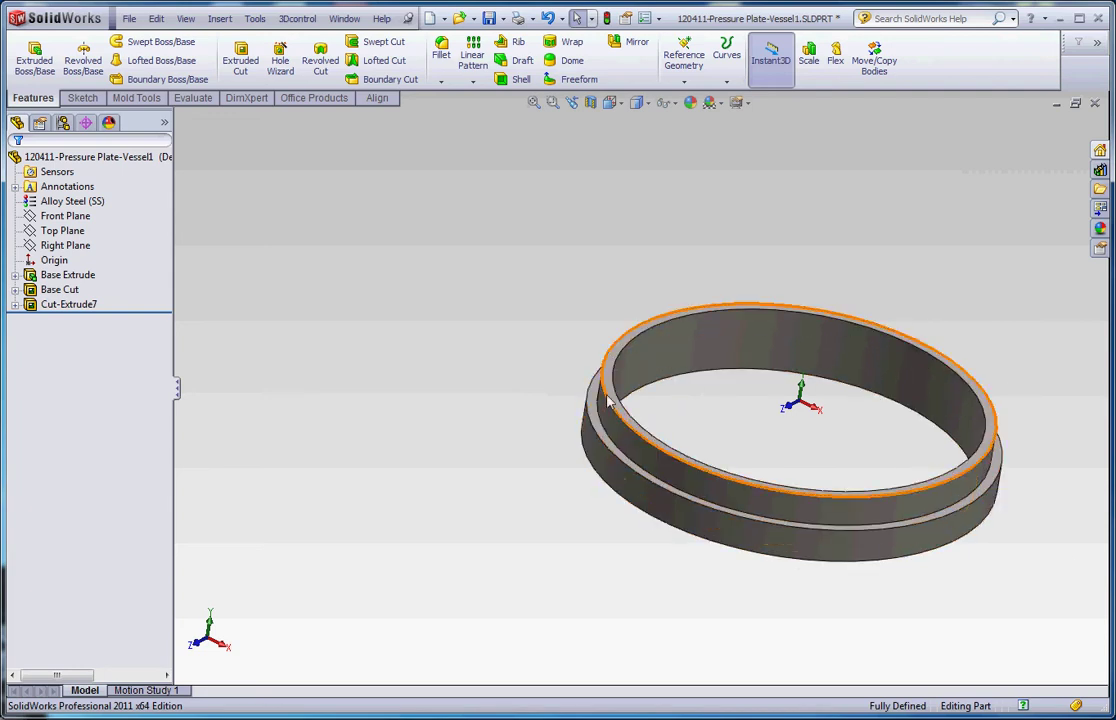
middle_drag(872, 493, 815, 461)
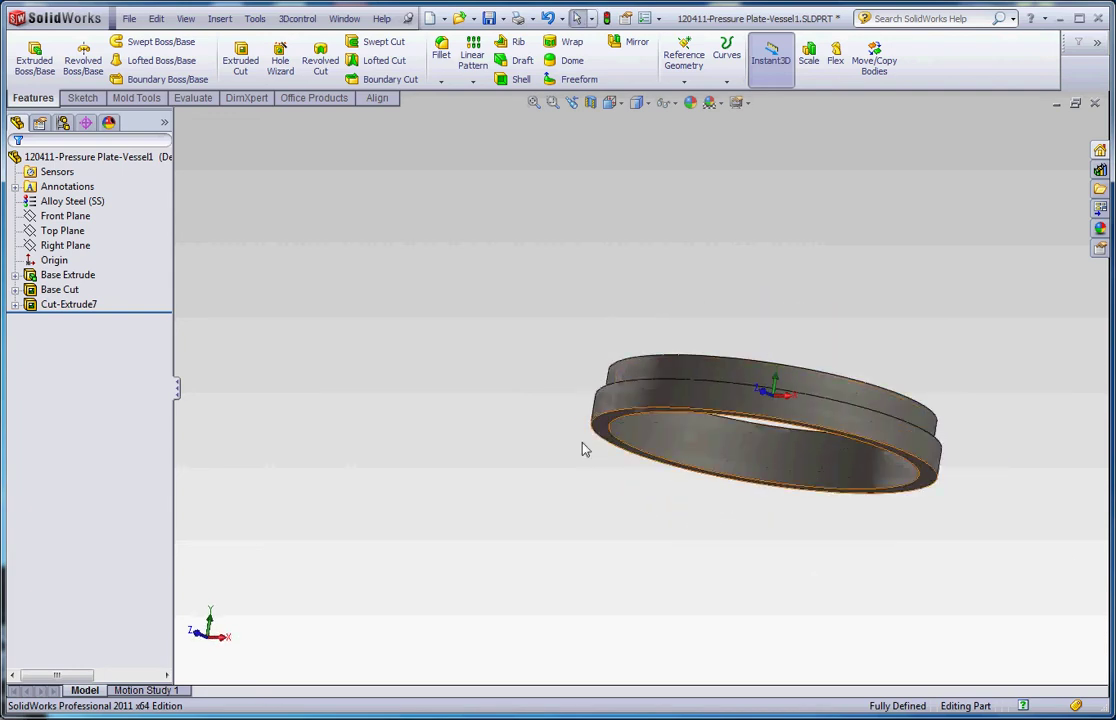
middle_drag(837, 554, 806, 624)
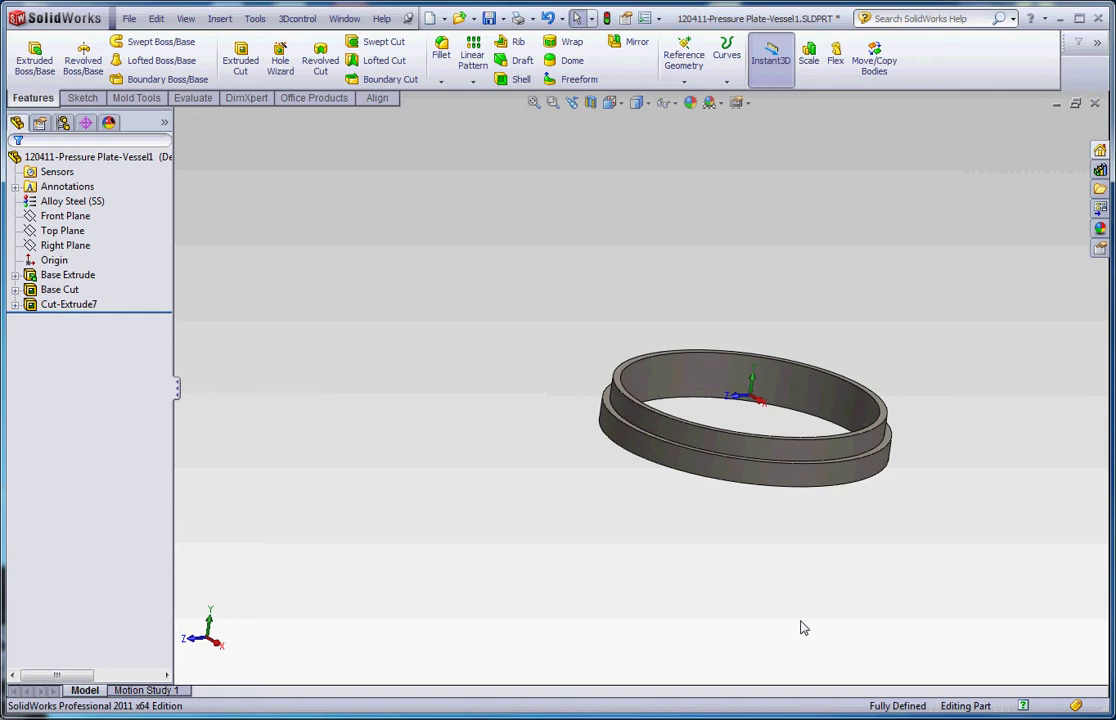
scroll(665, 366, down, 2)
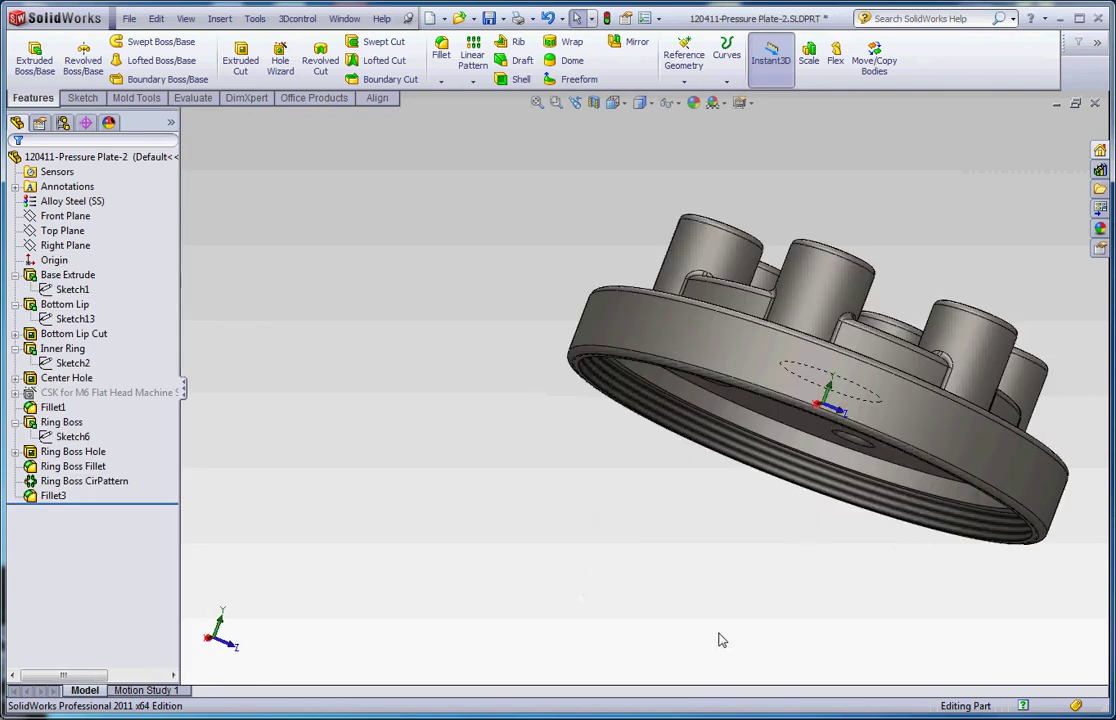
- Measure the Pressure Plate-2 bottom rim edge, reading 147 mm
middle_drag(722, 640, 609, 402)
scroll(568, 455, down, 3)
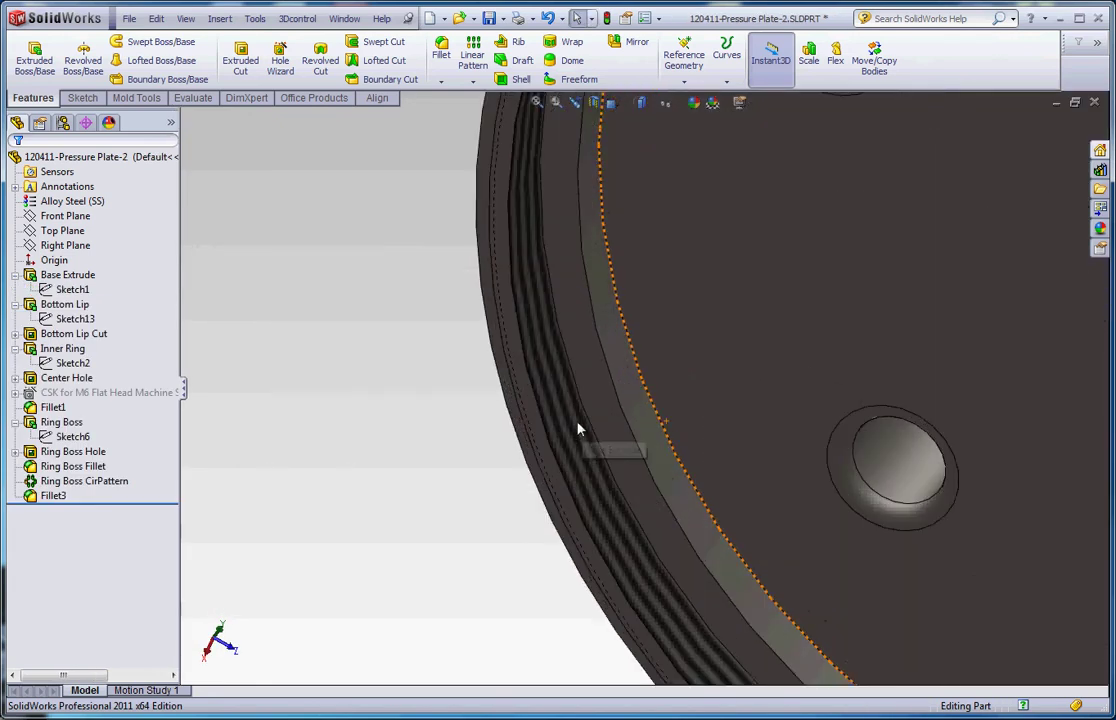
scroll(566, 490, down, 3)
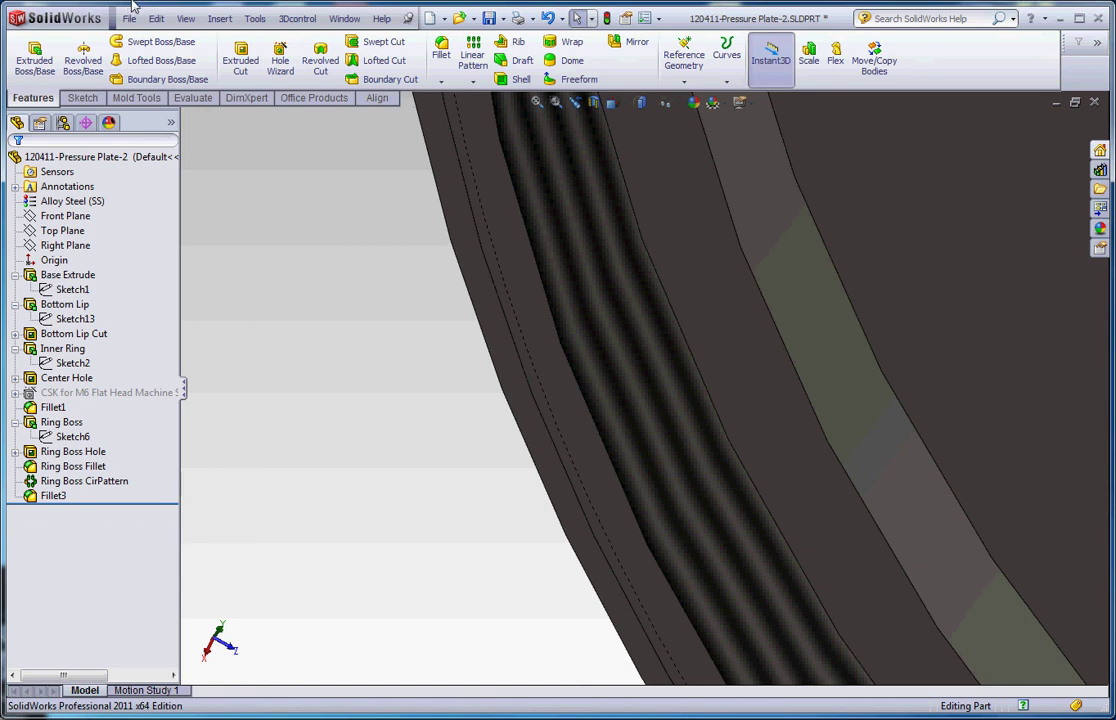
click(192, 97)
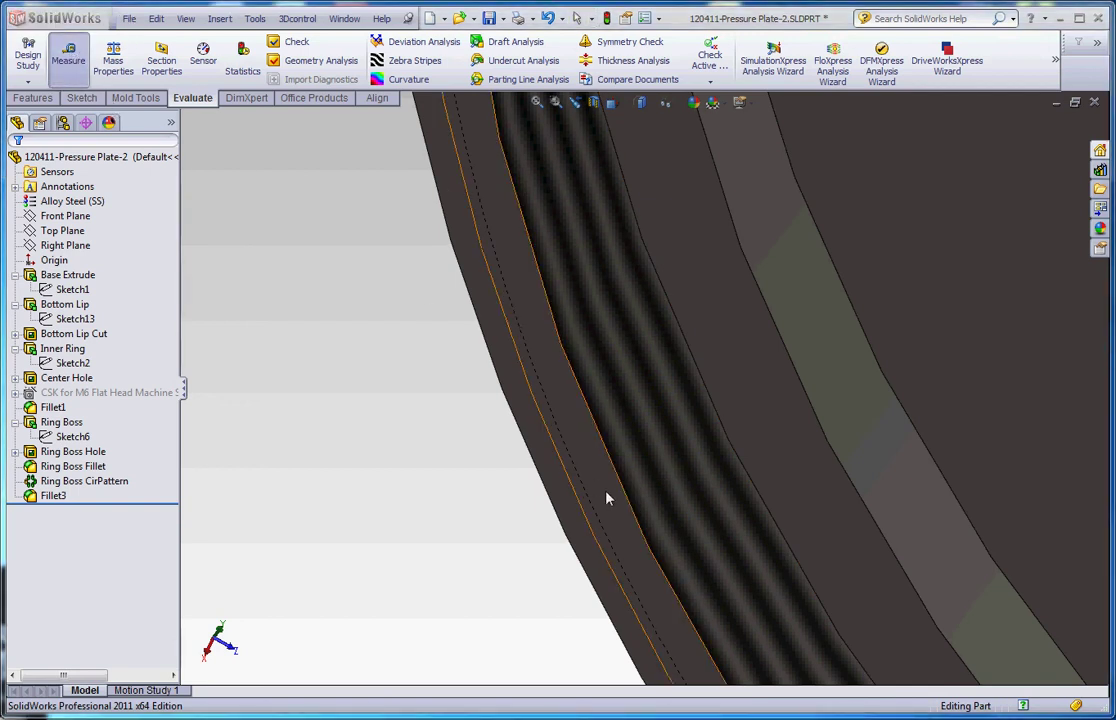
click(632, 510)
middle_drag(632, 628, 509, 589)
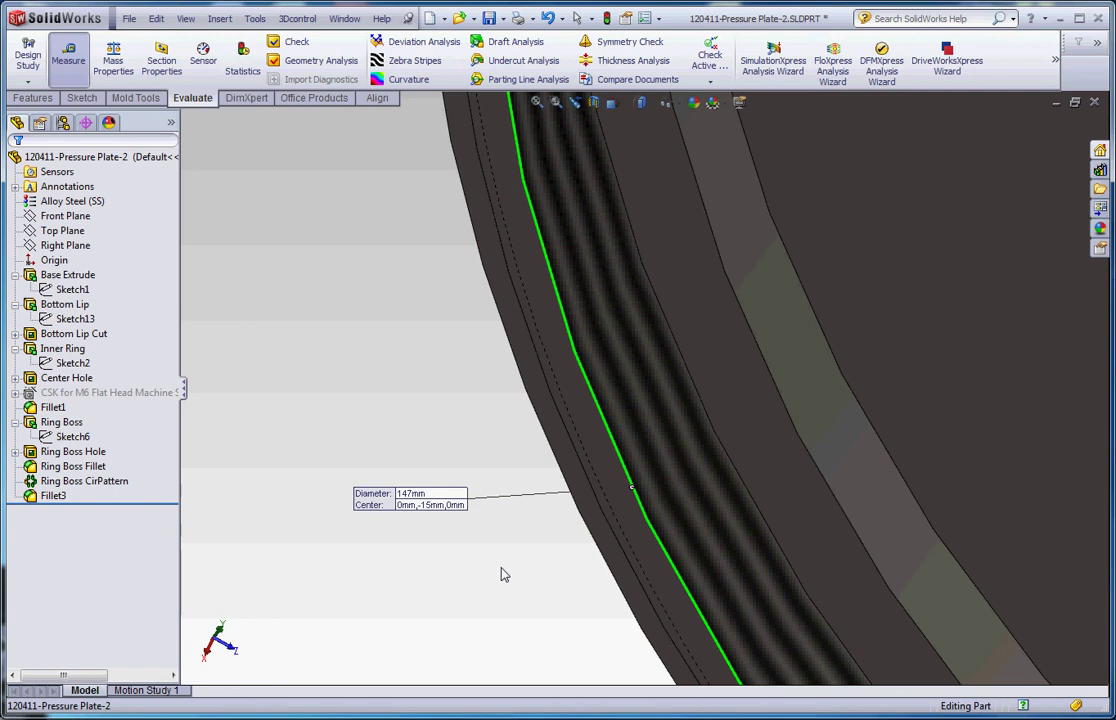
key(Escape)
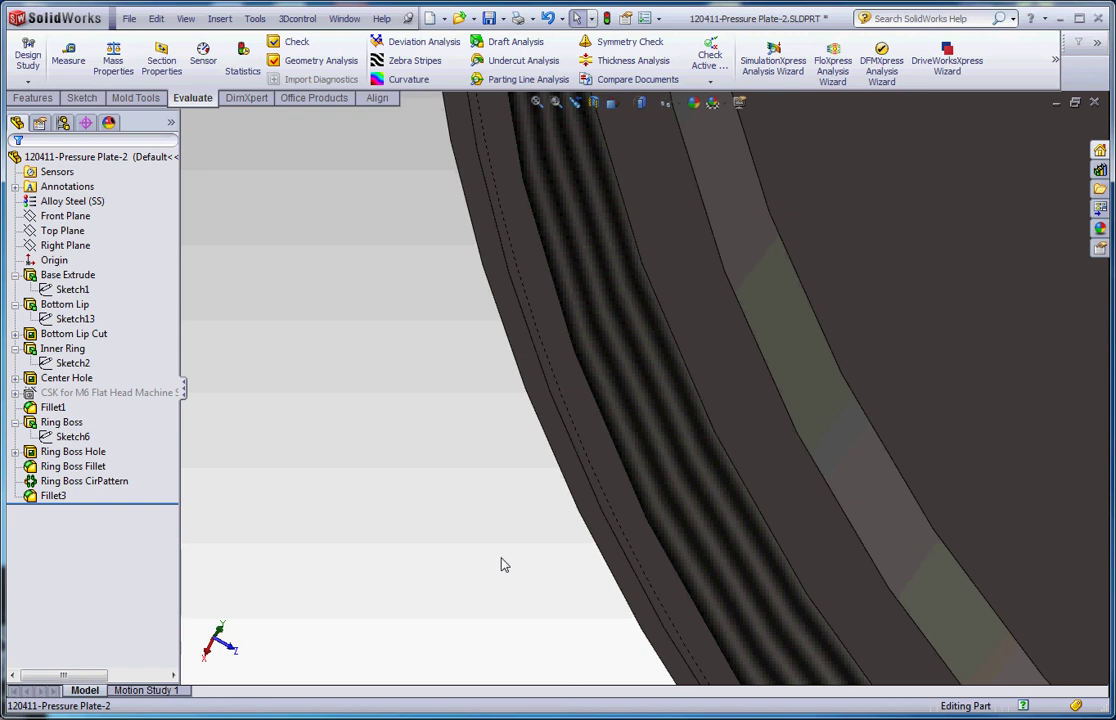
- Measure the outer ring face and the Bottom Lip outer face
click(605, 491)
click(68, 55)
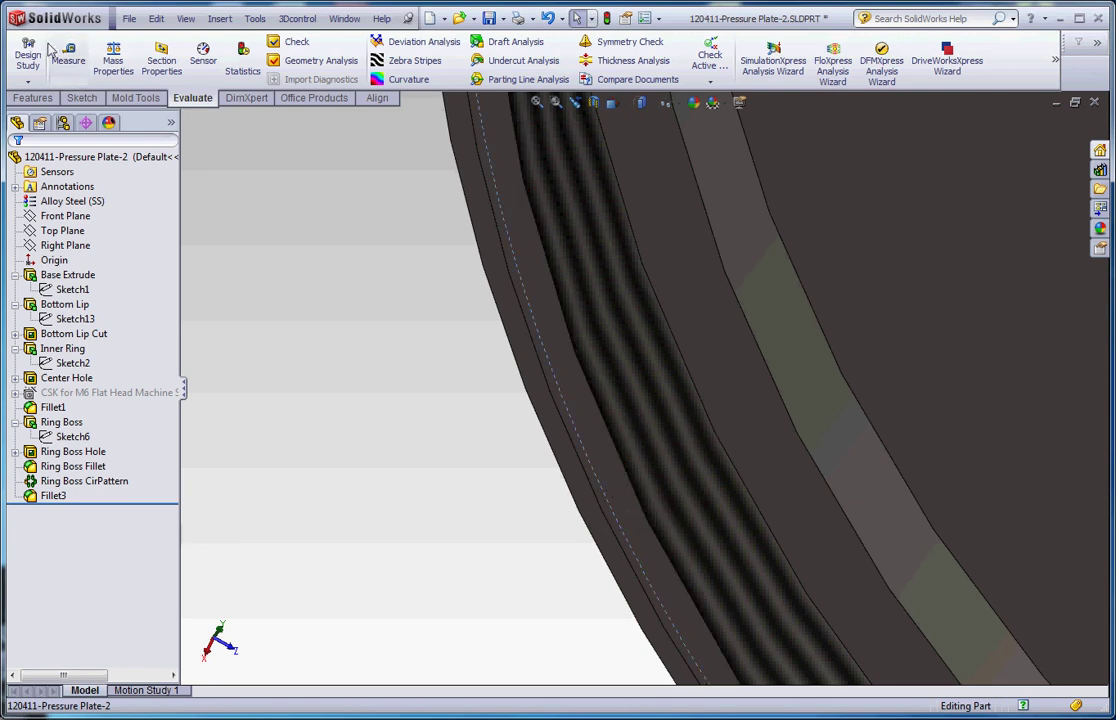
click(645, 575)
click(508, 628)
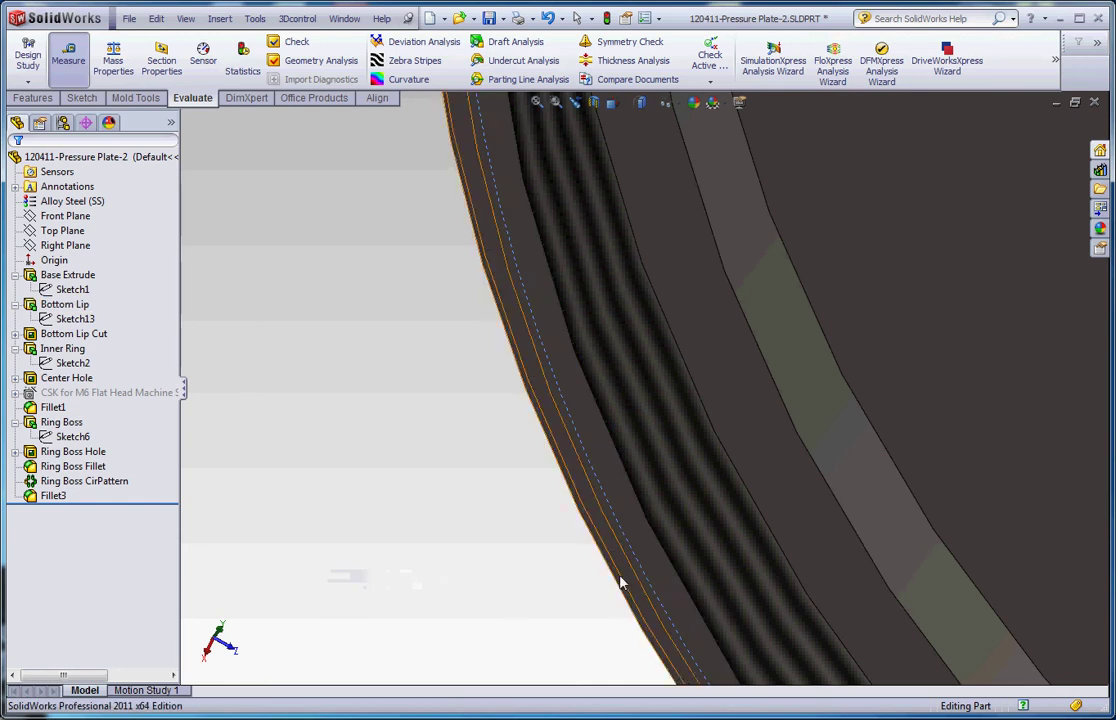
click(643, 578)
middle_drag(643, 578, 615, 615)
key(Escape)
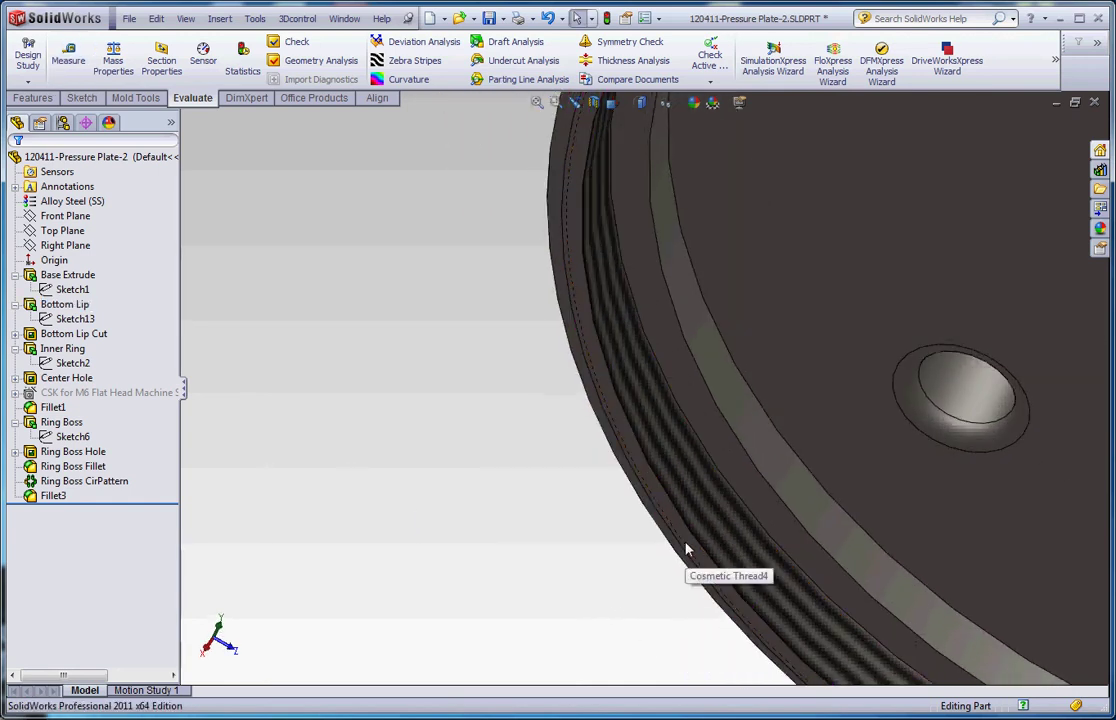
- Select the cosmetic thread to check its Ø150 diameter, then clear the selection
click(687, 549)
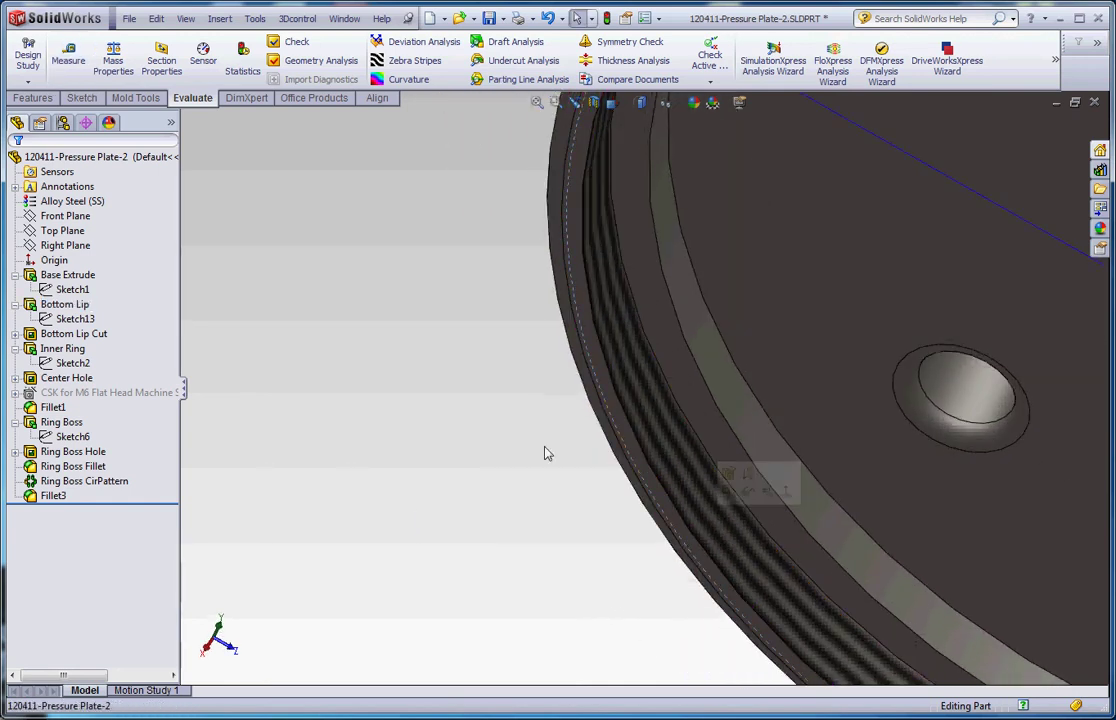
click(68, 64)
scroll(782, 492, up, 3)
scroll(765, 590, up, 2)
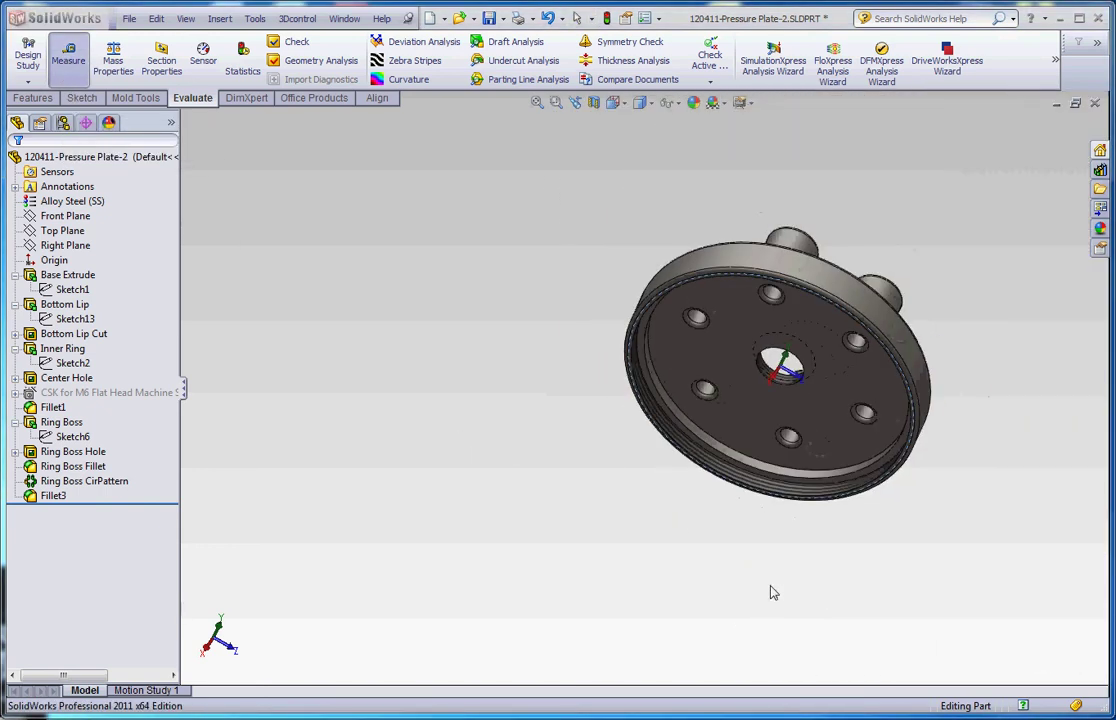
scroll(573, 428, down, 8)
key(Escape)
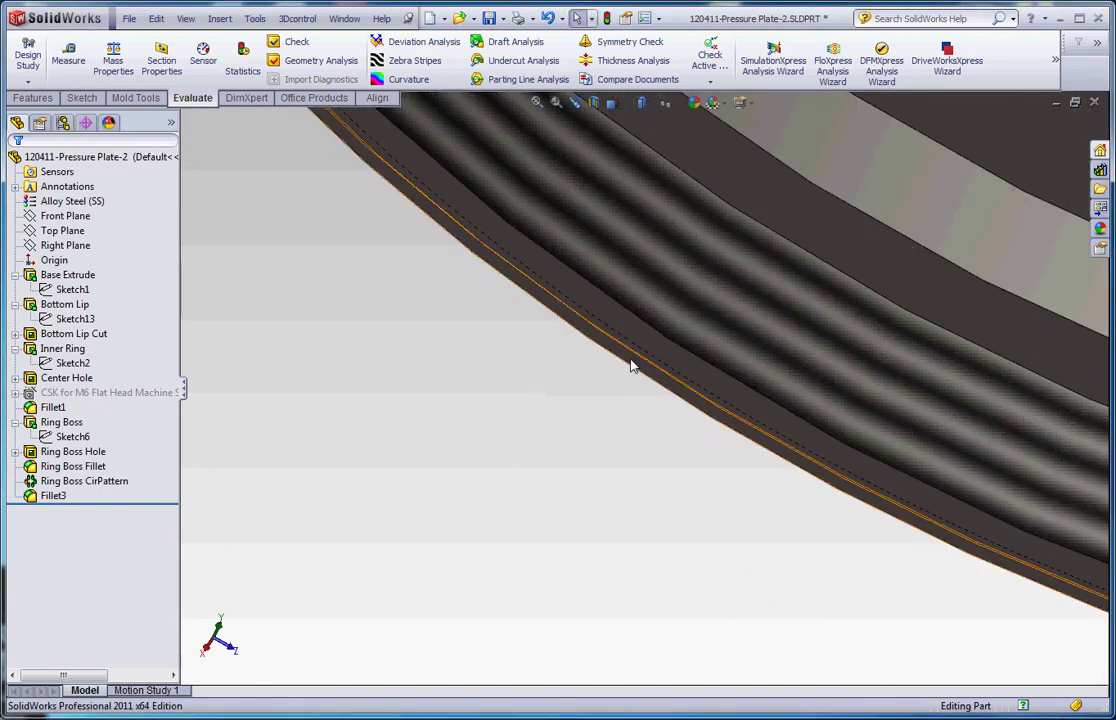
scroll(717, 531, up, 8)
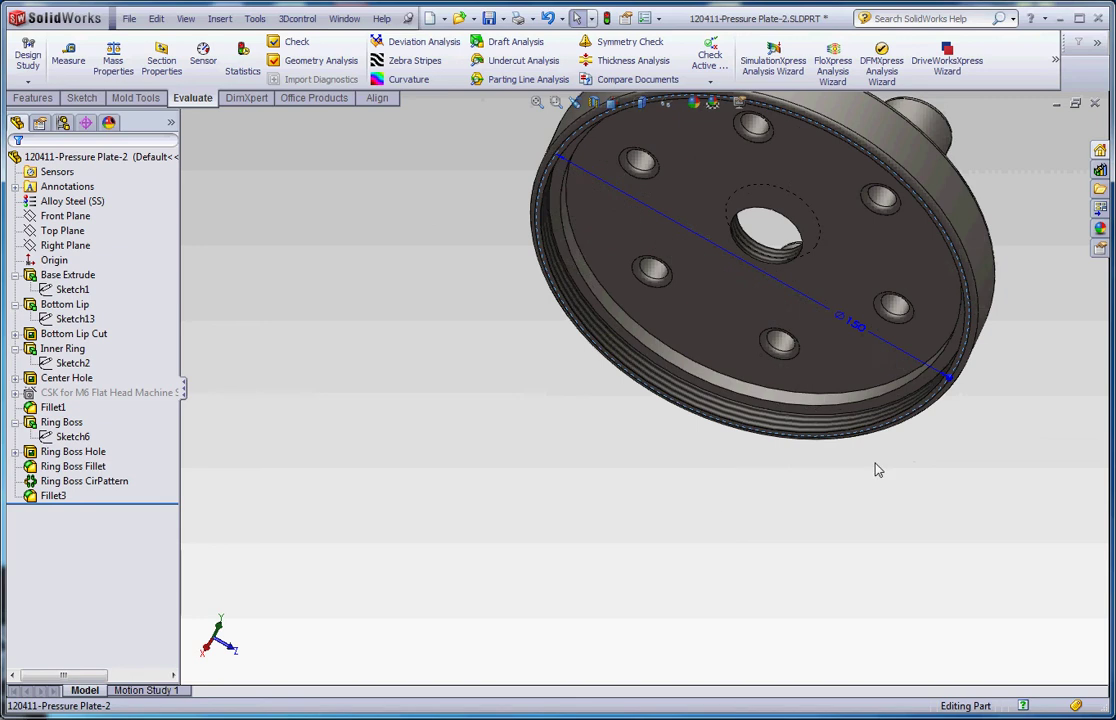
scroll(847, 387, down, 5)
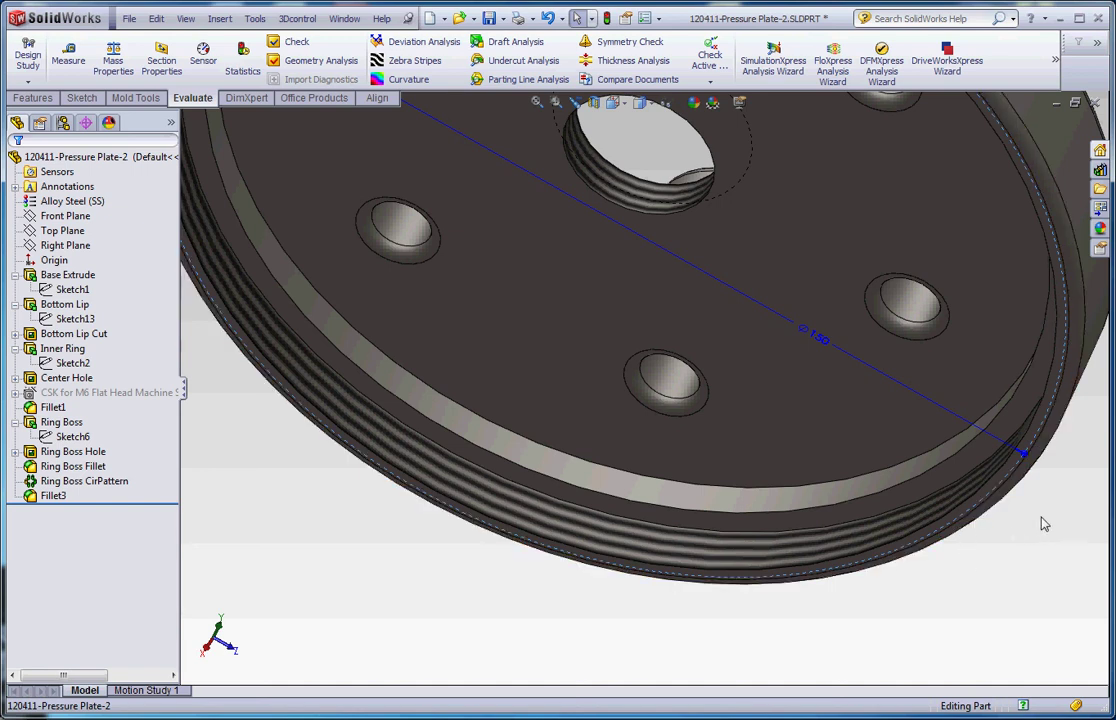
scroll(1019, 501, down, 2)
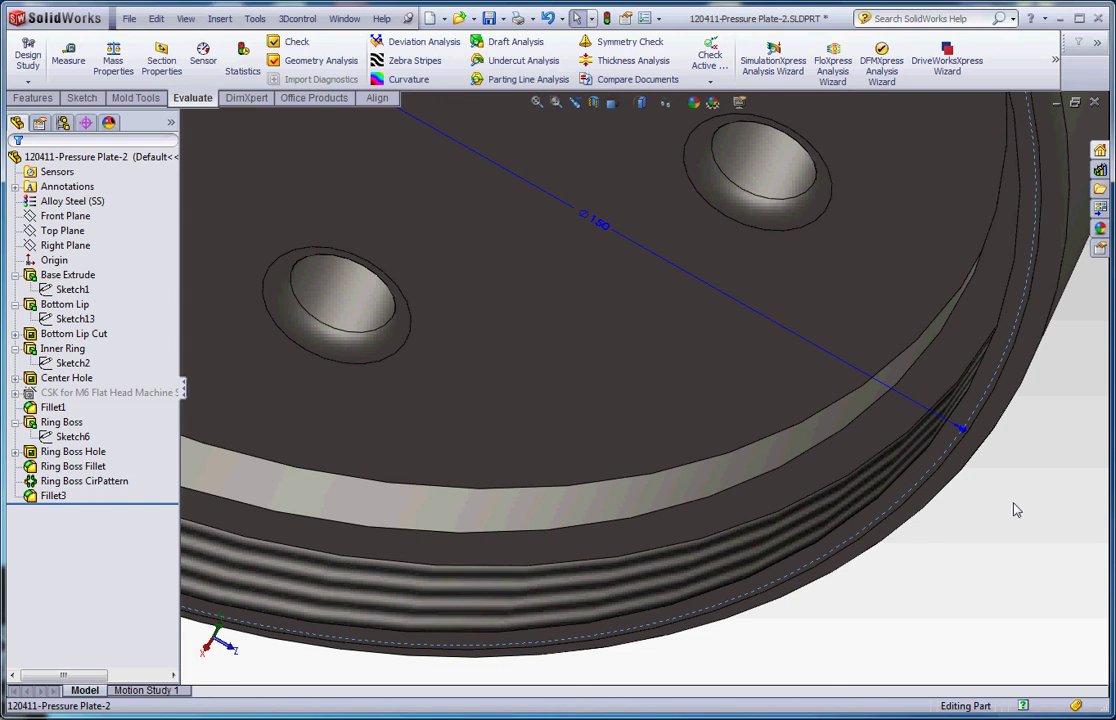
click(996, 560)
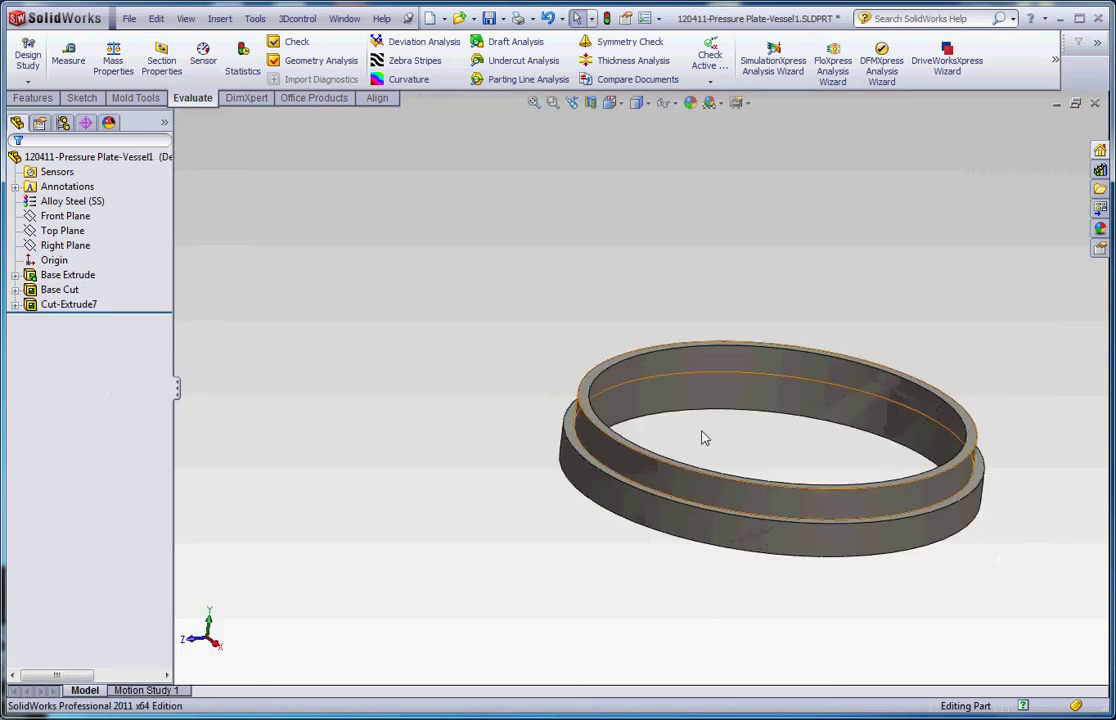
scroll(676, 390, down, 5)
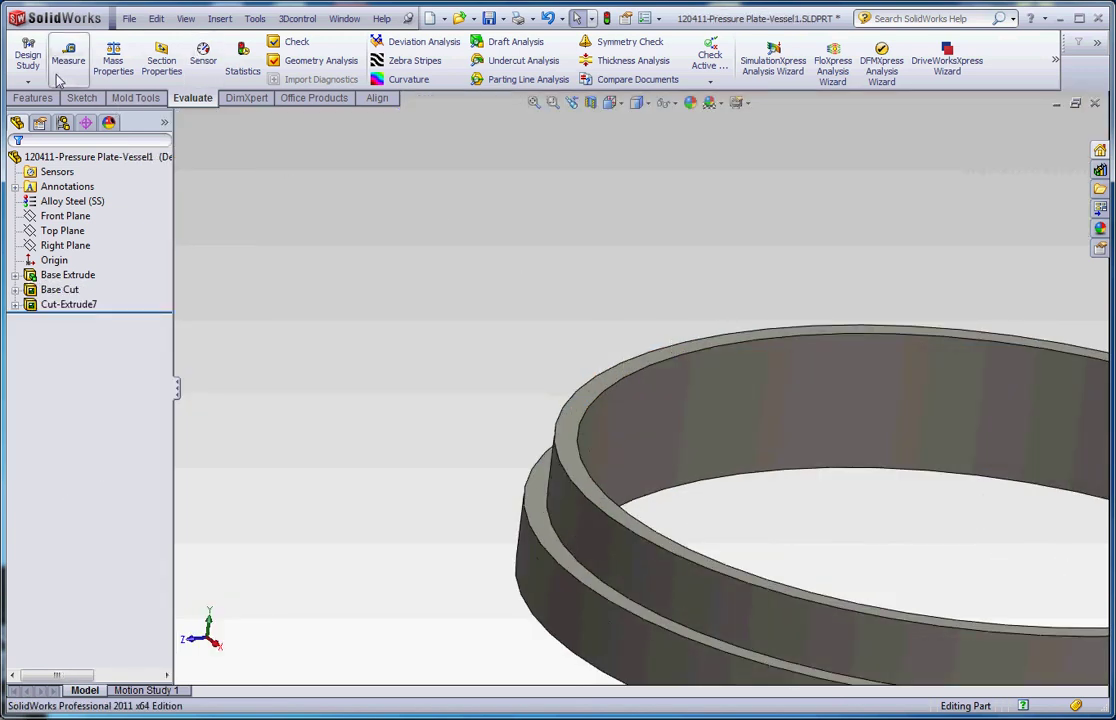
- Start a trial cosmetic thread on the ring's top circular edge
click(219, 18)
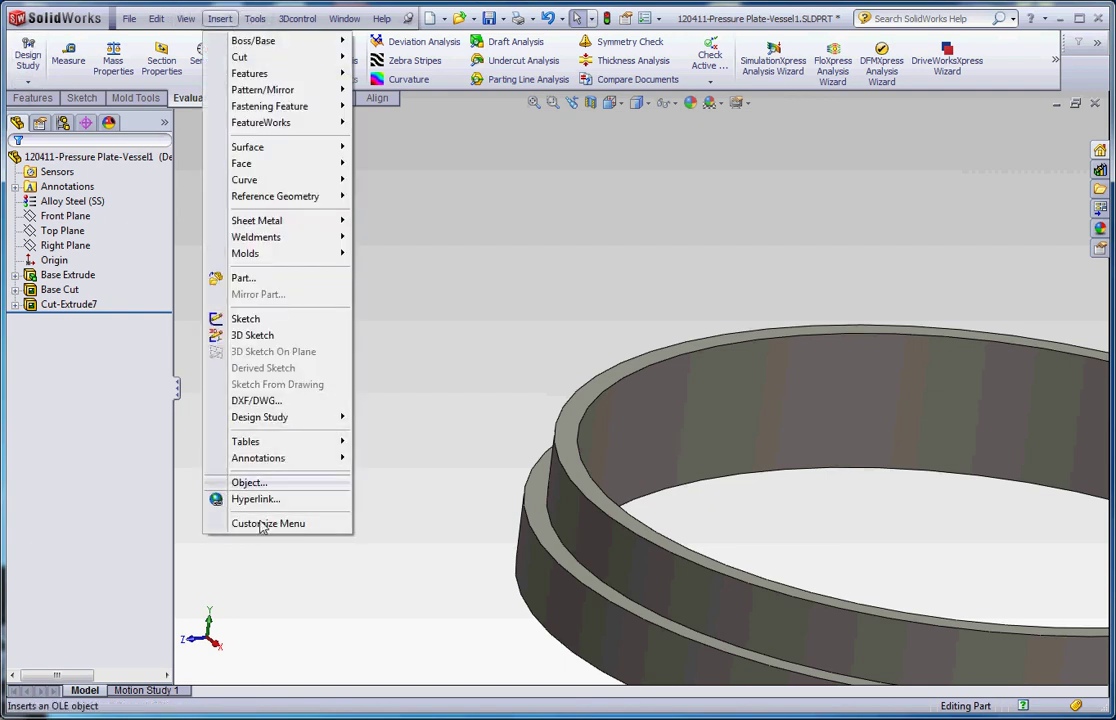
mouse_move(286, 457)
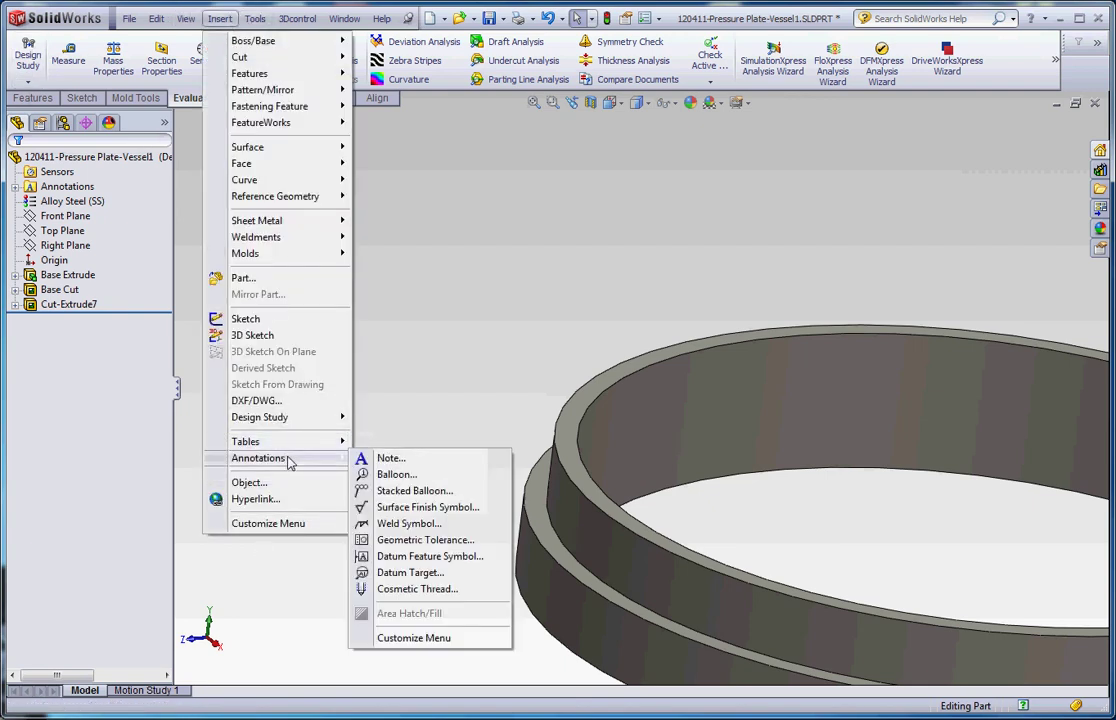
click(415, 589)
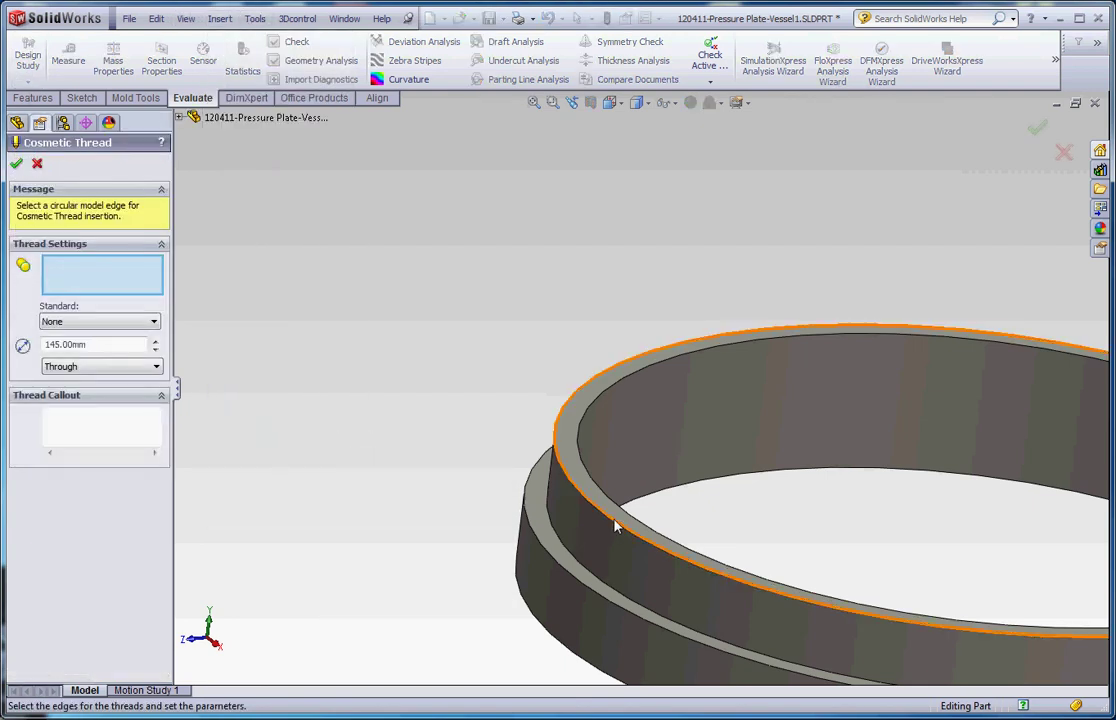
click(615, 527)
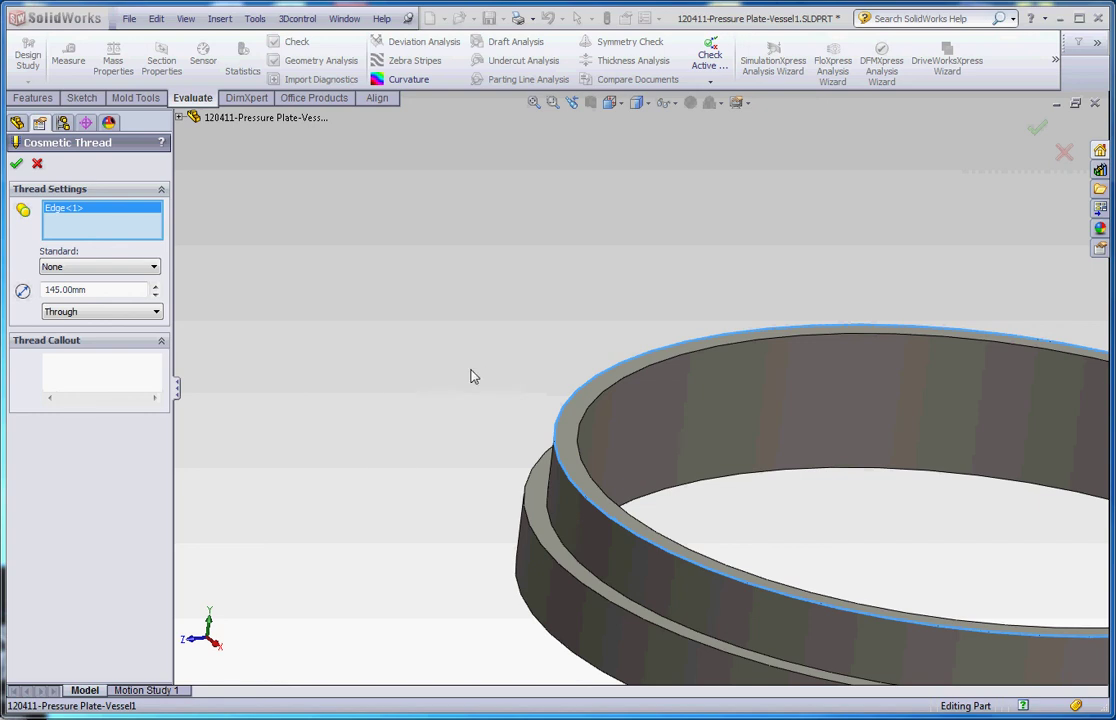
- Change the trial thread diameter from 145 mm to 120 mm while tilting and zooming the ring
click(80, 289)
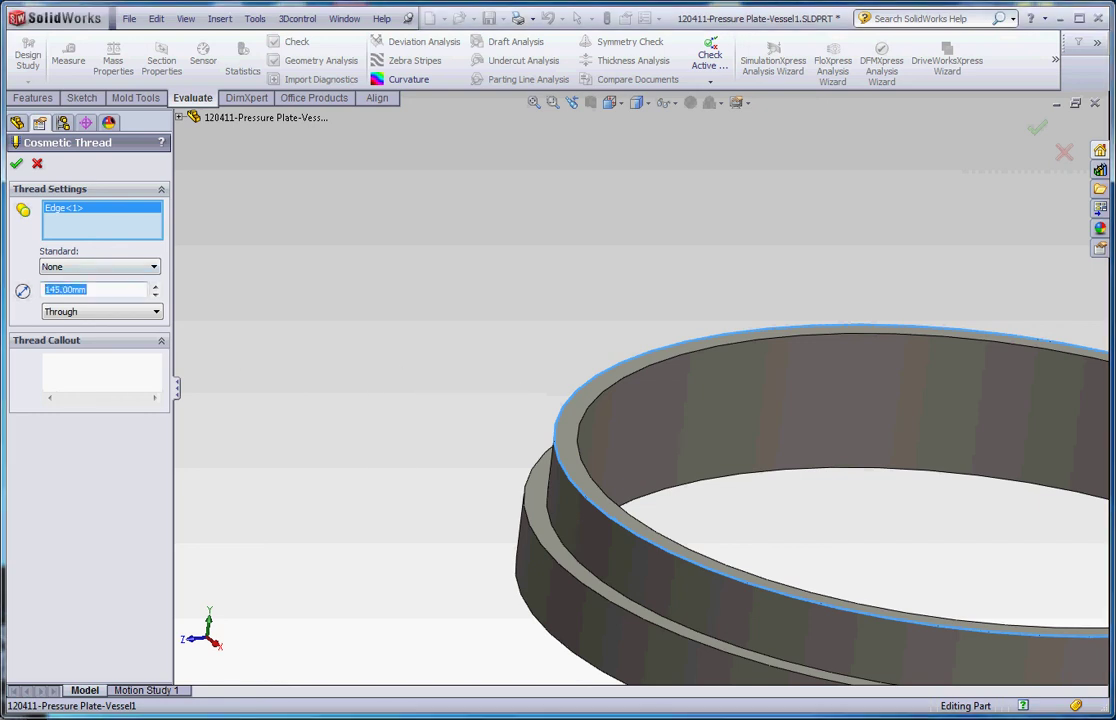
click(45, 289)
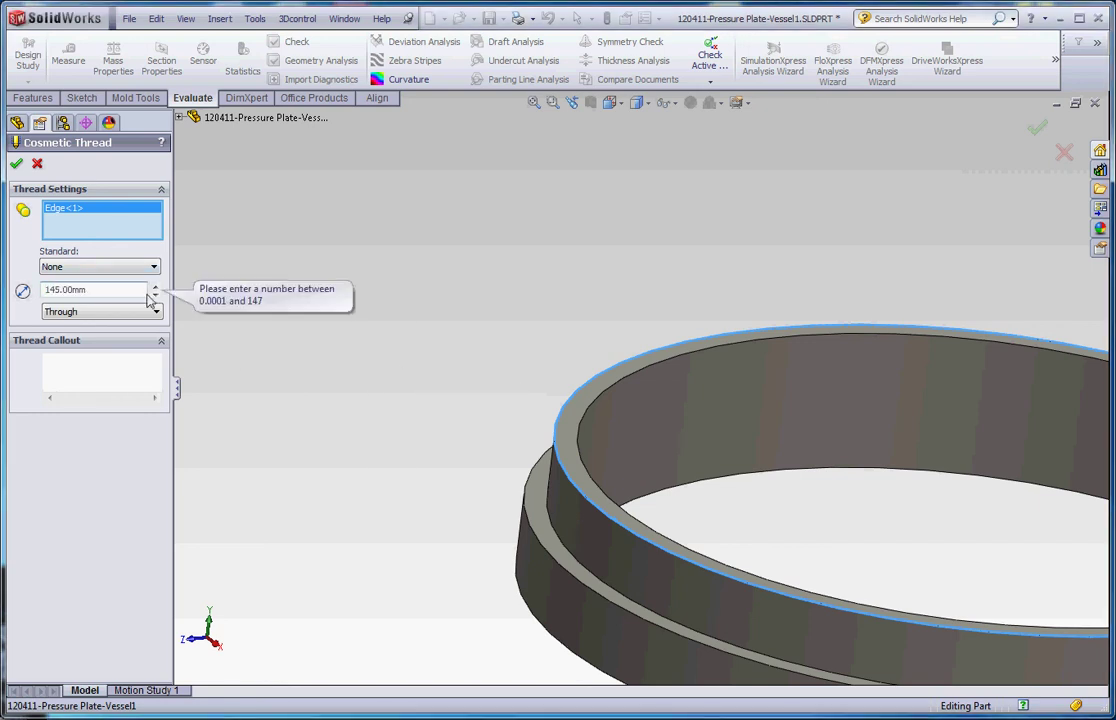
mouse_move(344, 424)
middle_down()
mouse_move(335, 461)
mouse_move(338, 445)
middle_up()
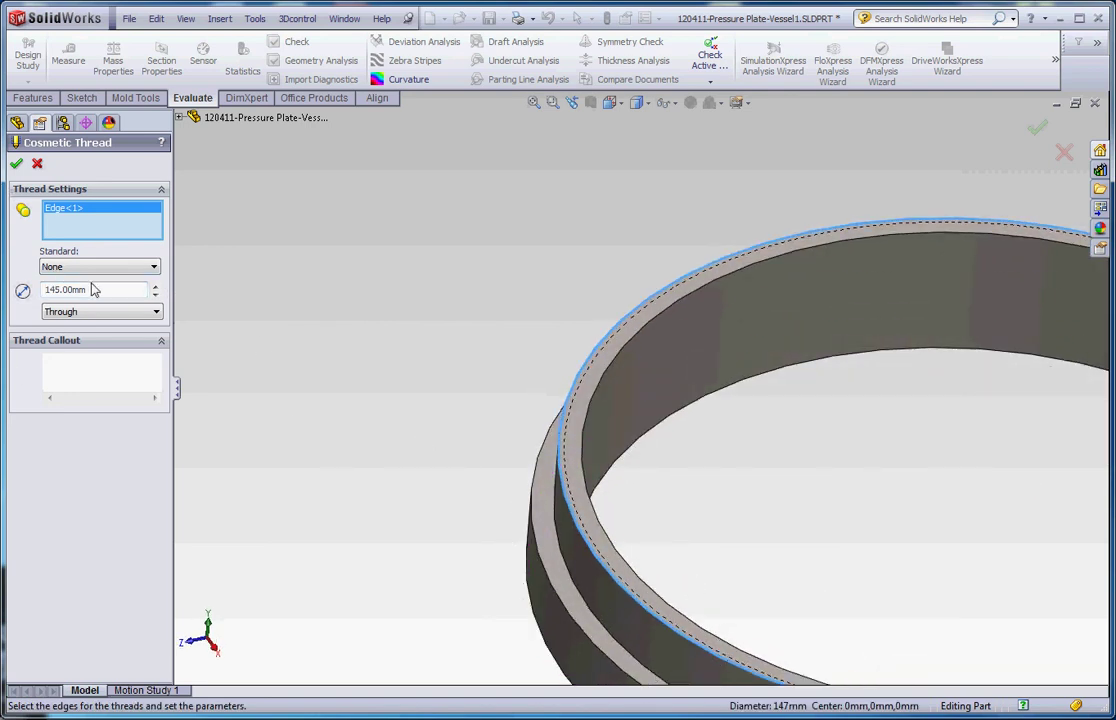
drag(92, 289, 17, 290)
text(120)
key(Return)
scroll(799, 505, up, 5)
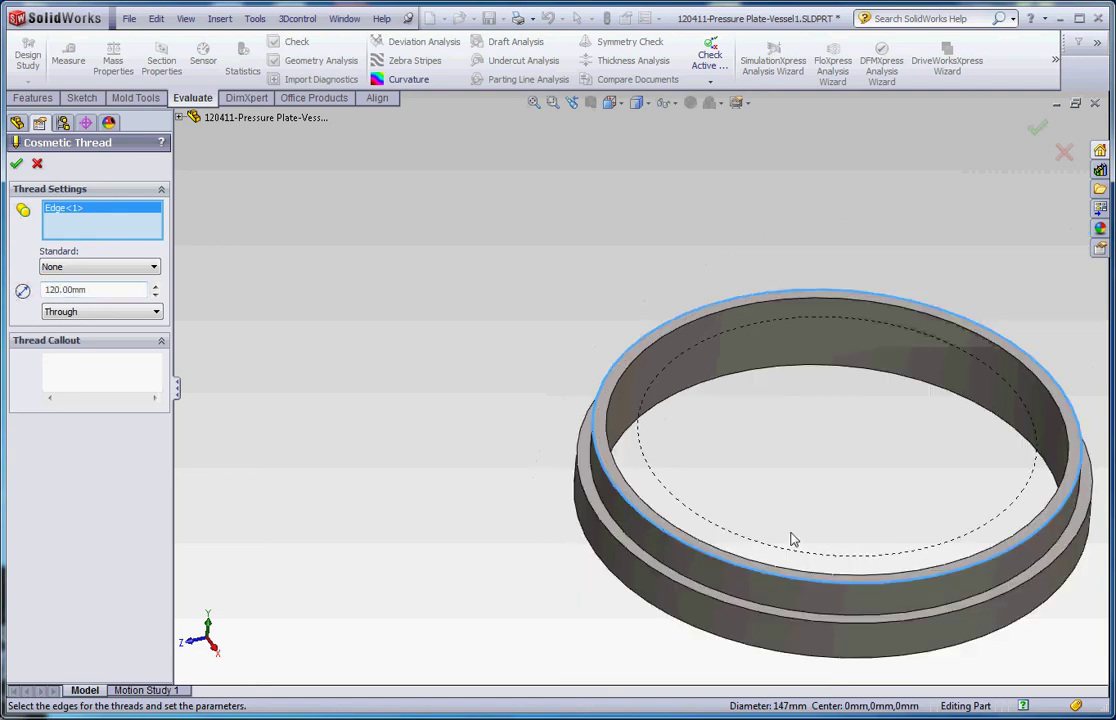
scroll(797, 518, down, 7)
scroll(646, 507, down, 2)
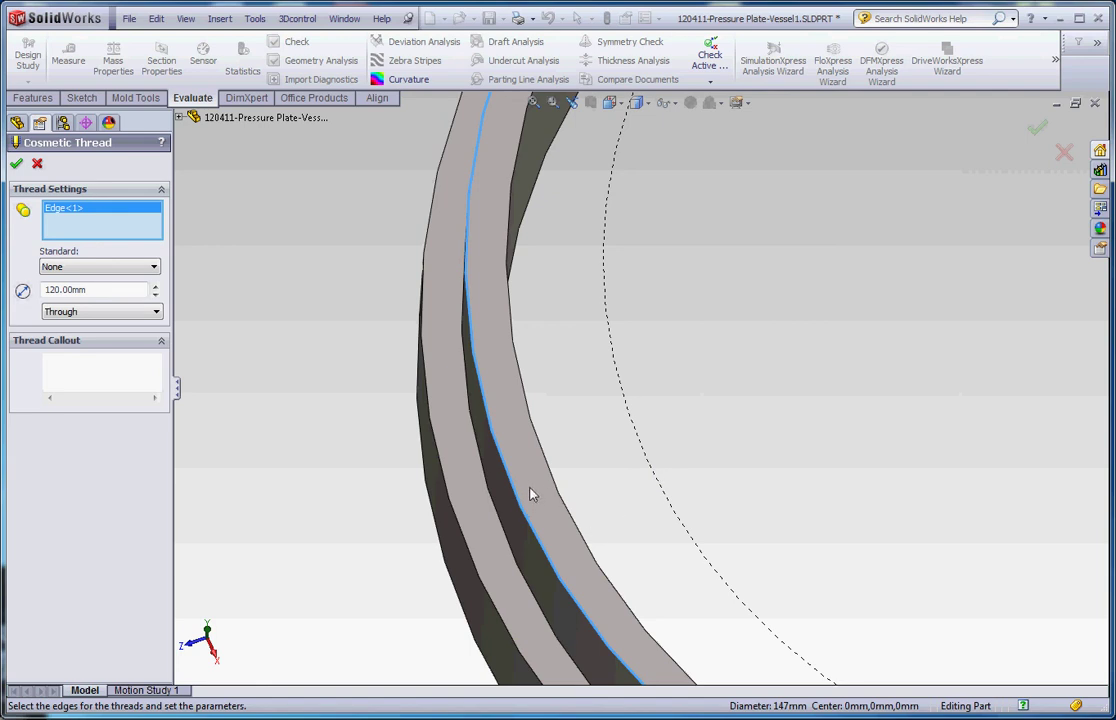
scroll(588, 441, up, 4)
scroll(588, 443, down, 4)
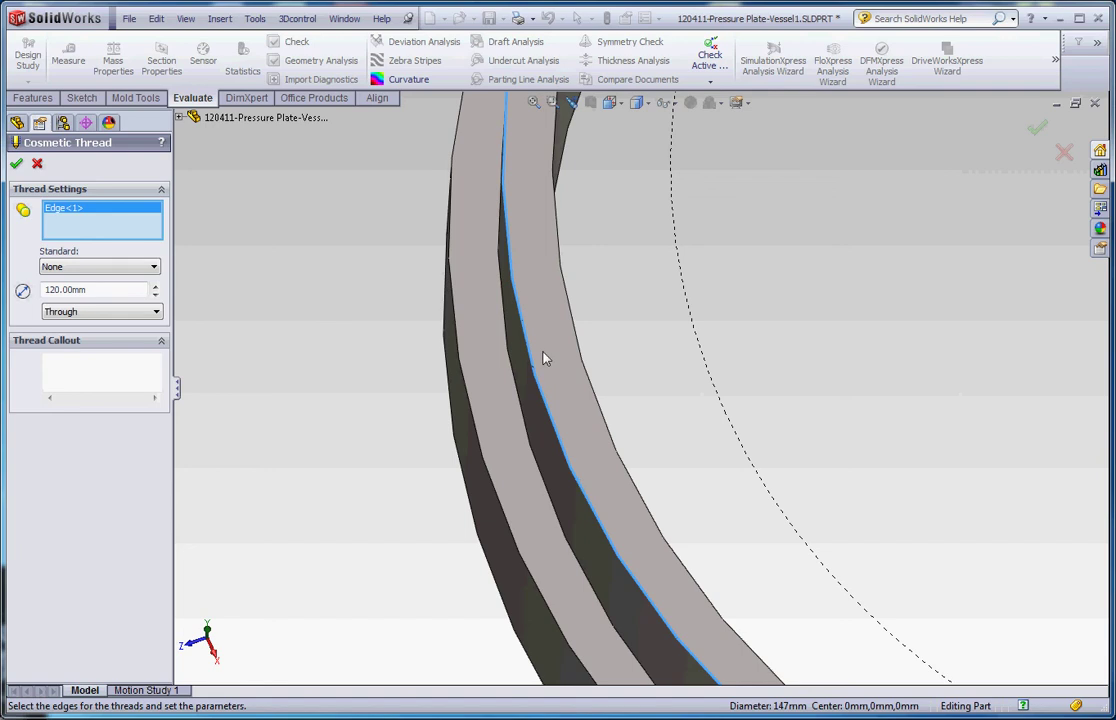
click(37, 163)
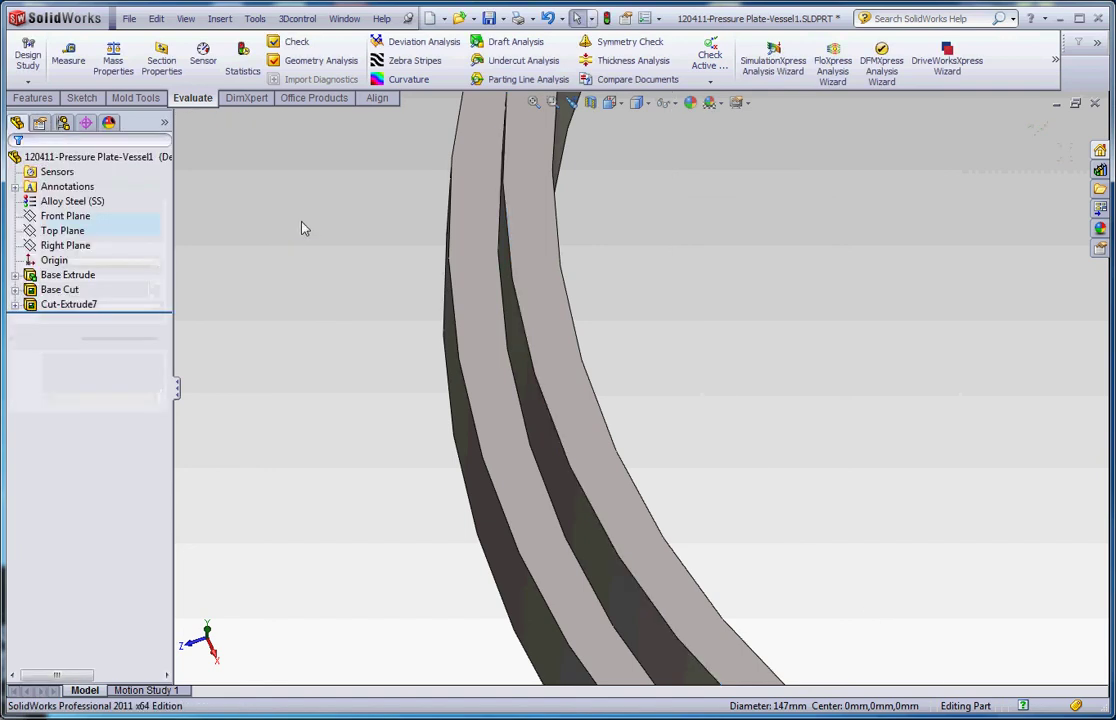
click(68, 55)
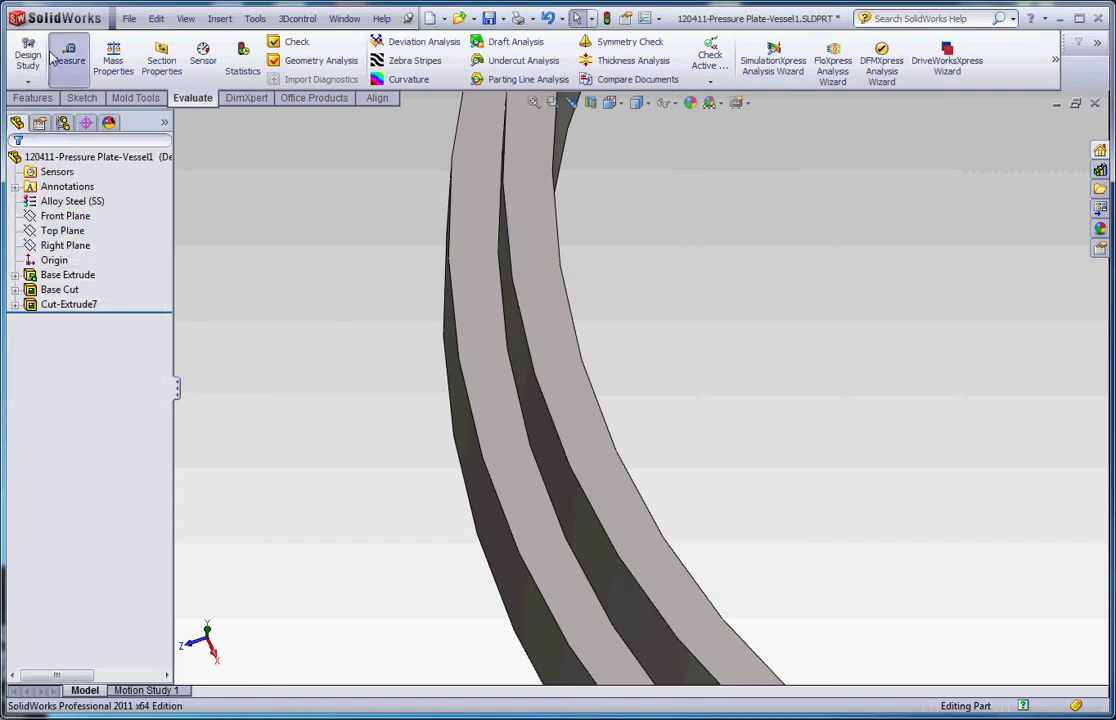
click(566, 456)
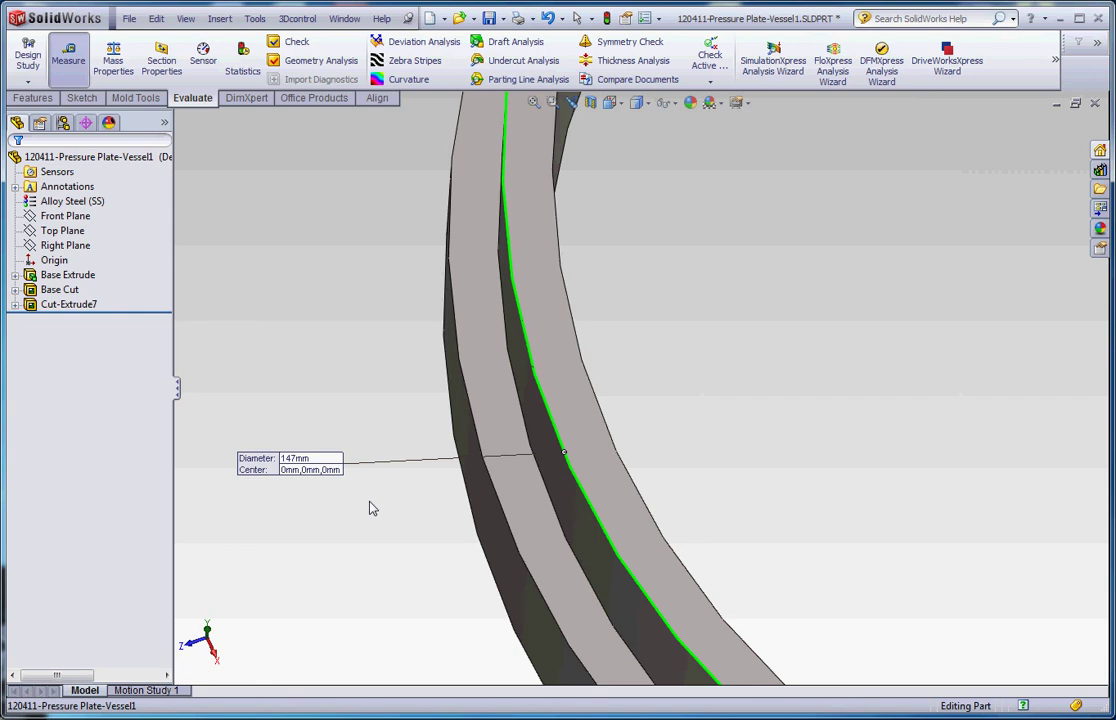
key(Escape)
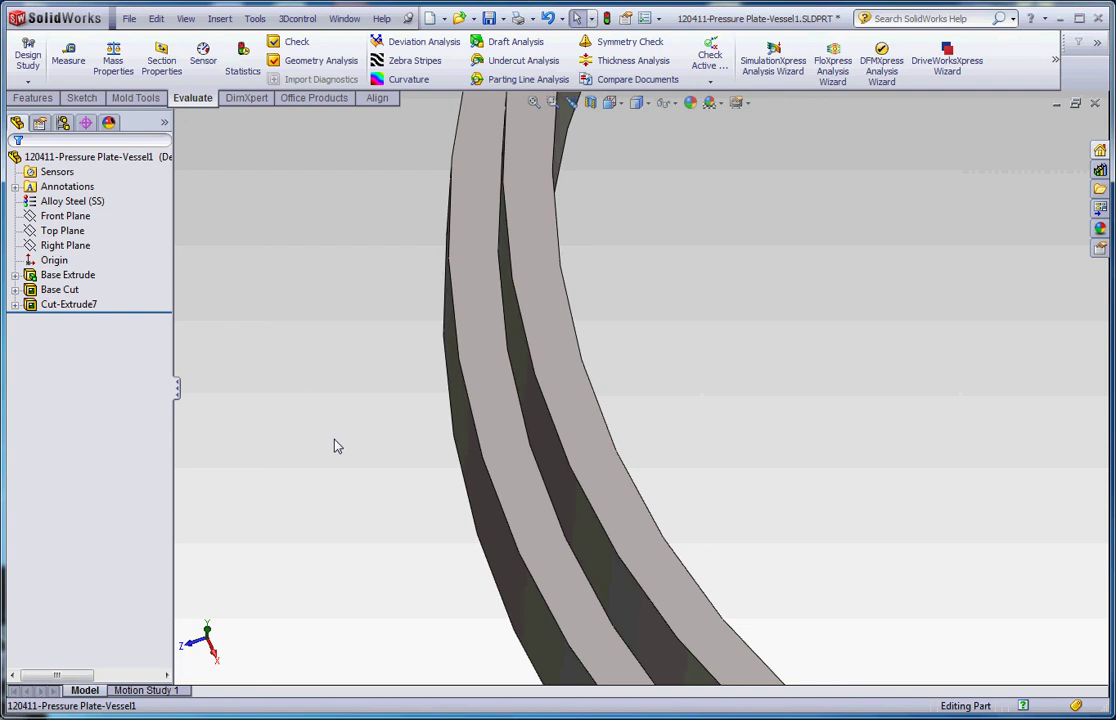
- Start a cosmetic thread on the stepped rim edge with a 144 mm diameter
click(220, 19)
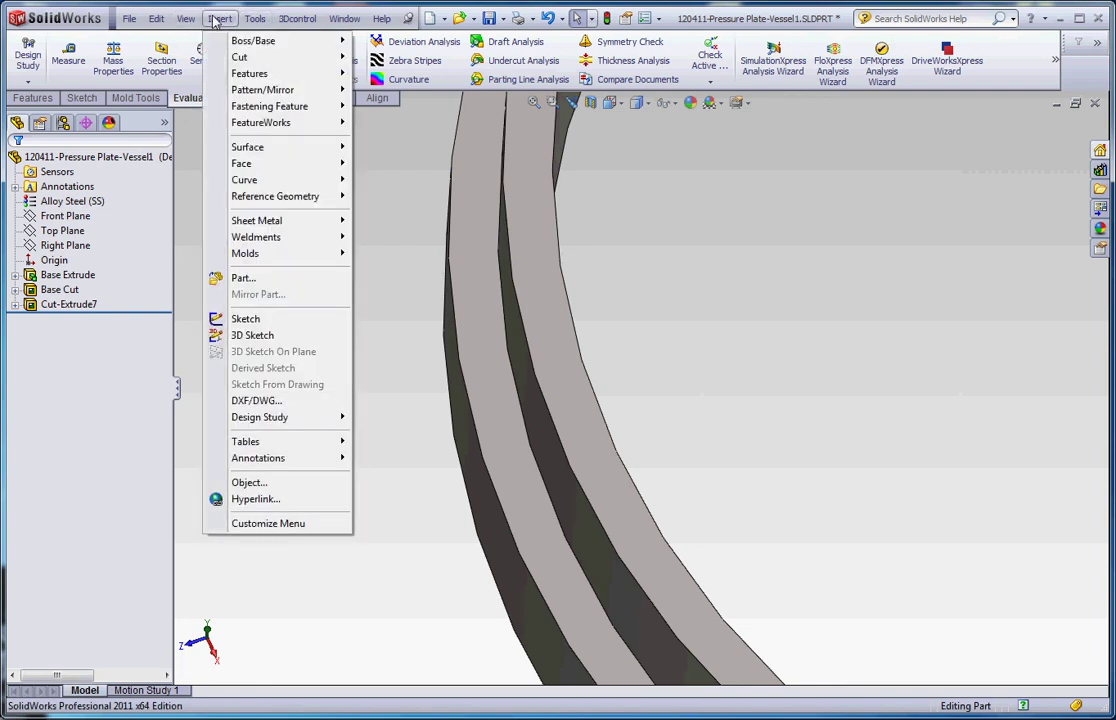
mouse_move(258, 458)
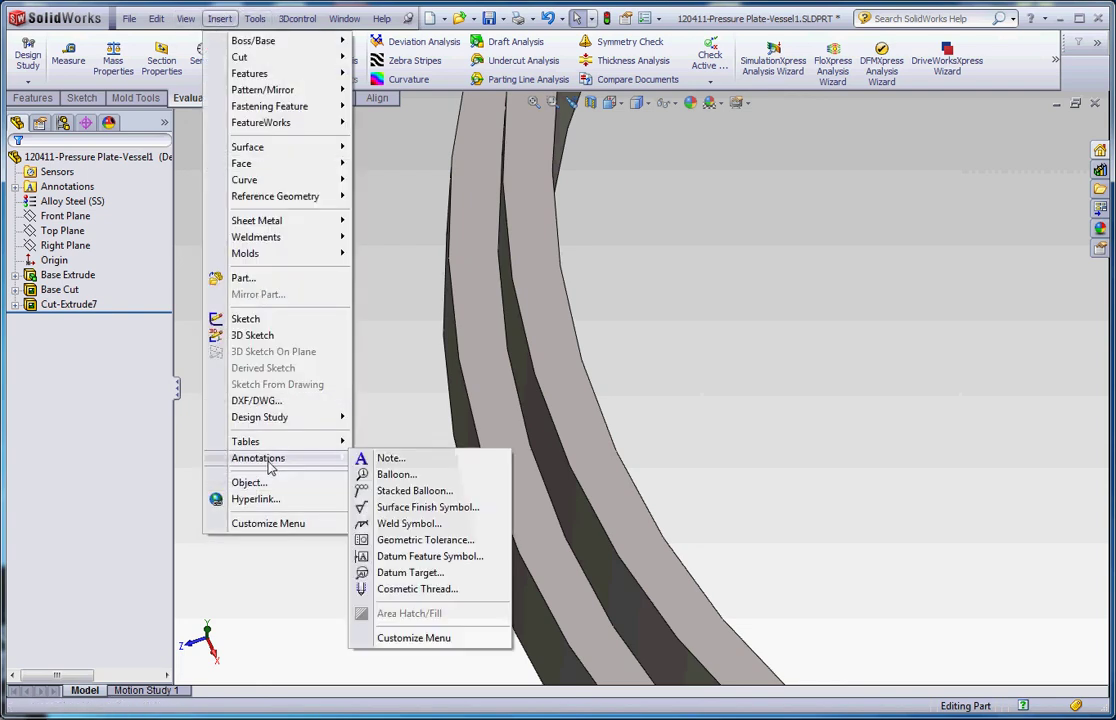
click(445, 589)
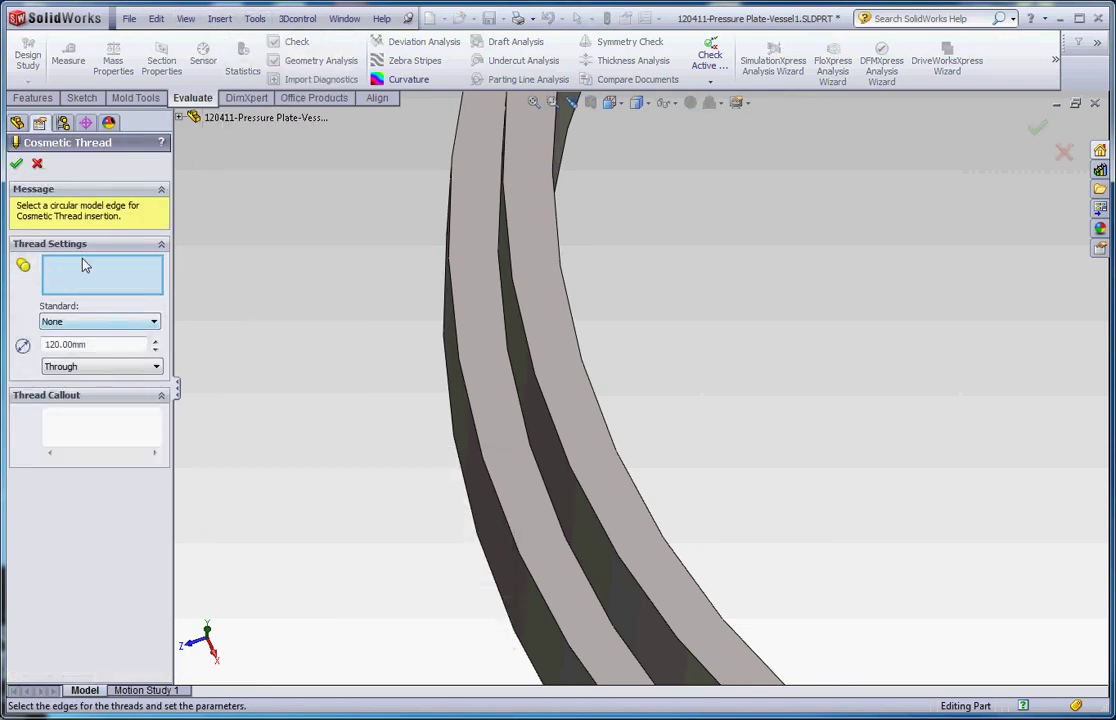
click(554, 425)
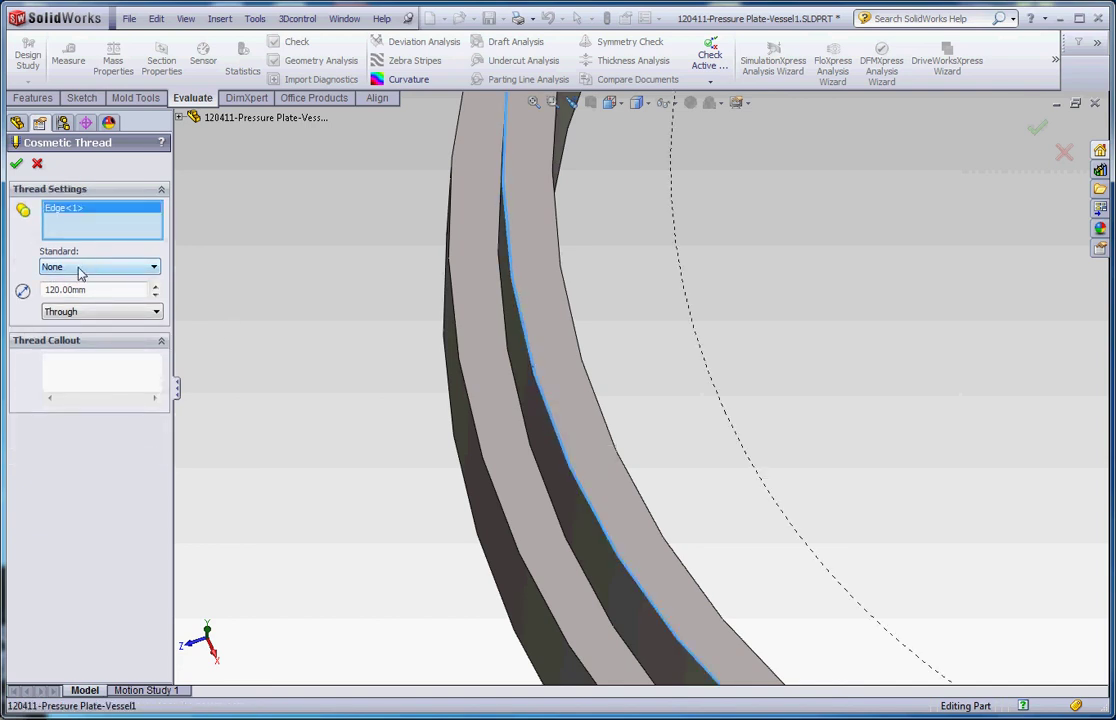
click(100, 289)
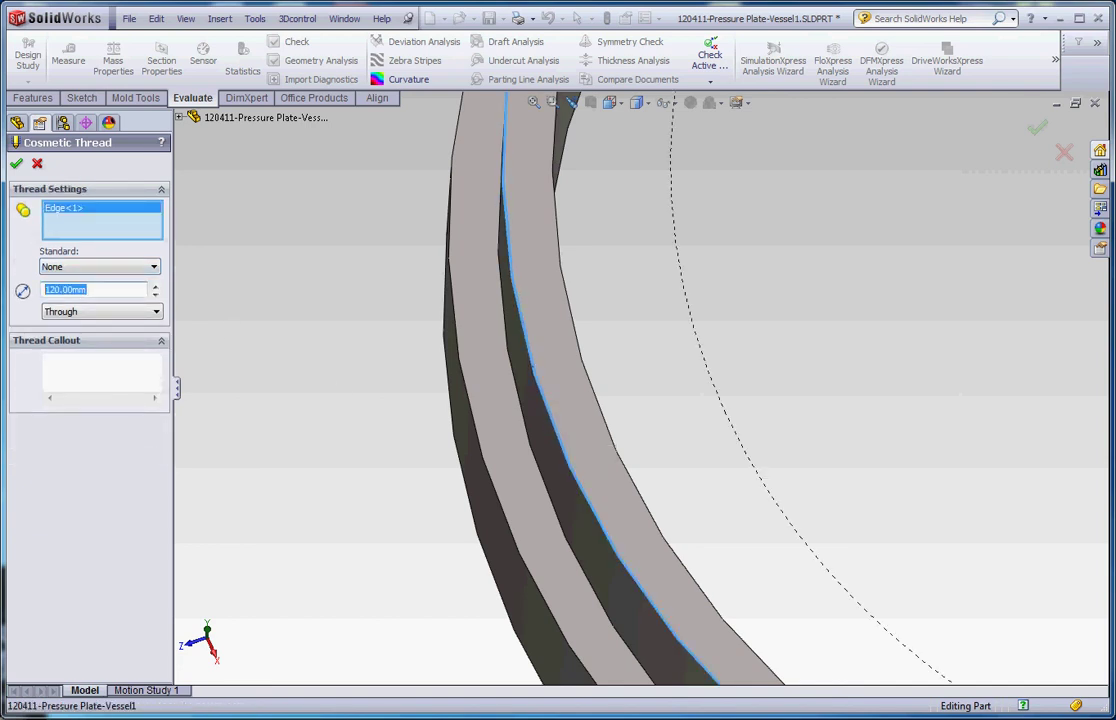
text(144)
click(77, 365)
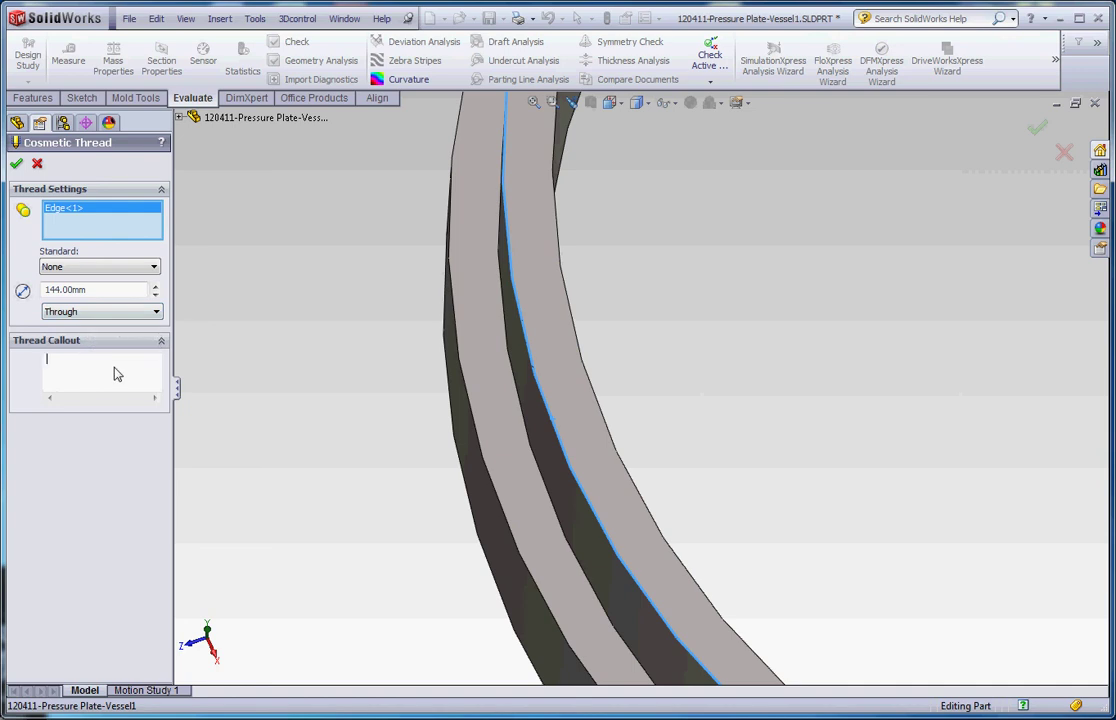
- Set the thread callout to 'MACHINE THREADS' and accept the cosmetic thread
text(mach)
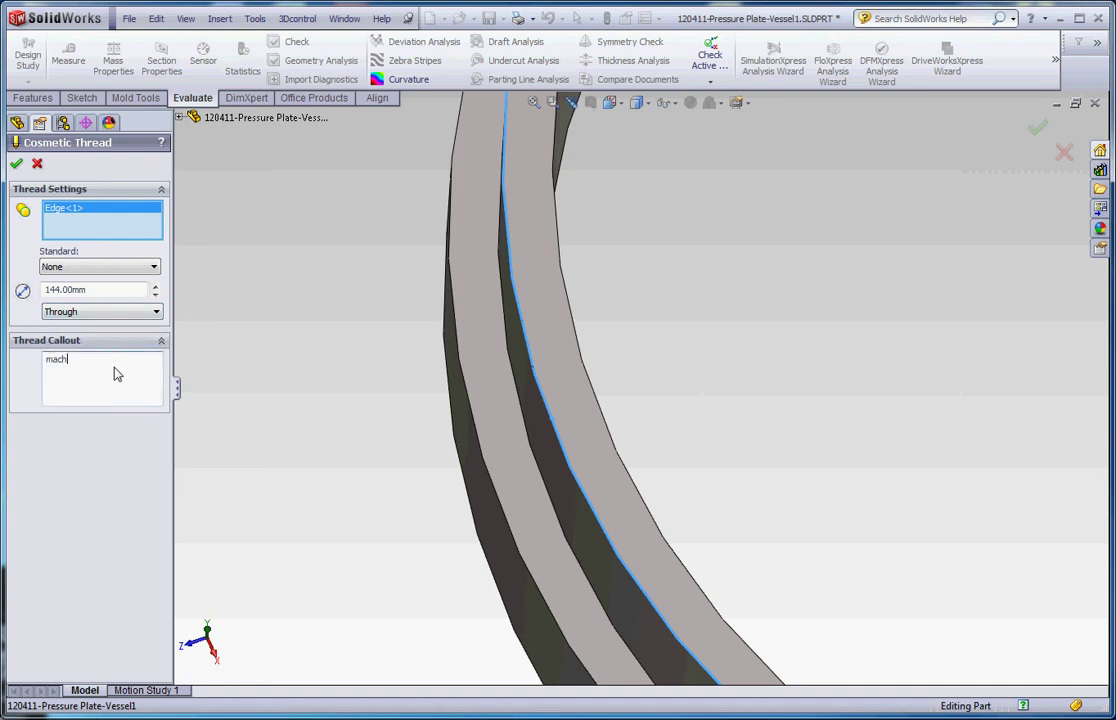
key(BackSpace)
text(MACHINE THREADS)
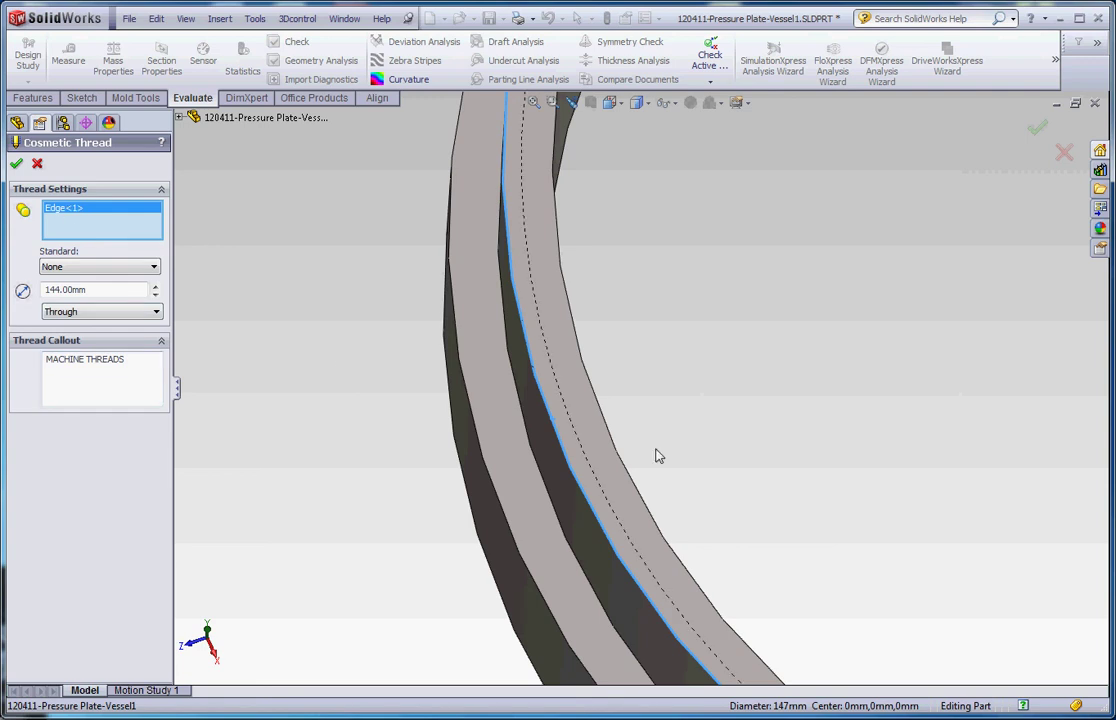
scroll(662, 428, up, 3)
scroll(702, 412, up, 2)
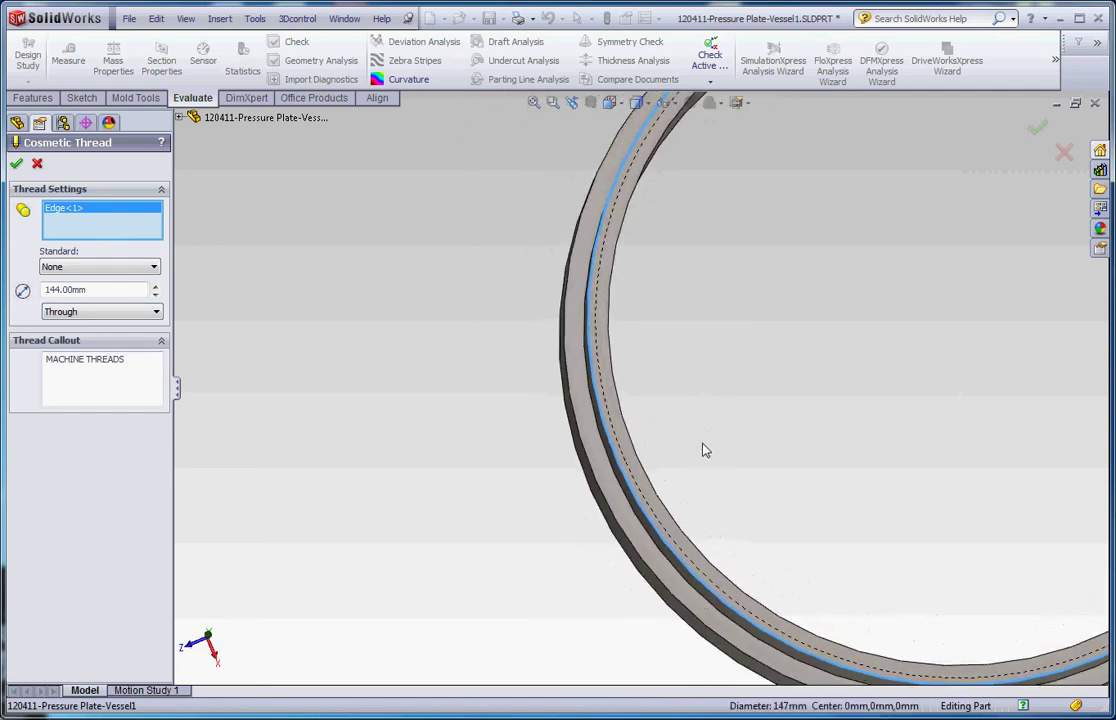
scroll(717, 416, down, 2)
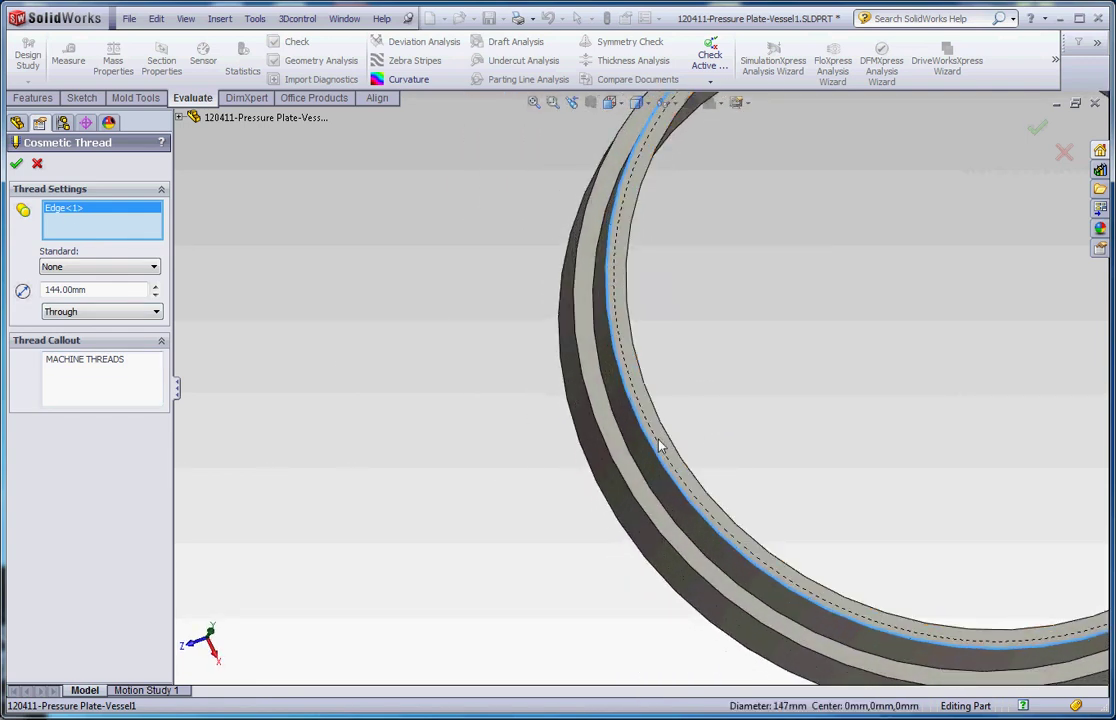
scroll(660, 447, down, 3)
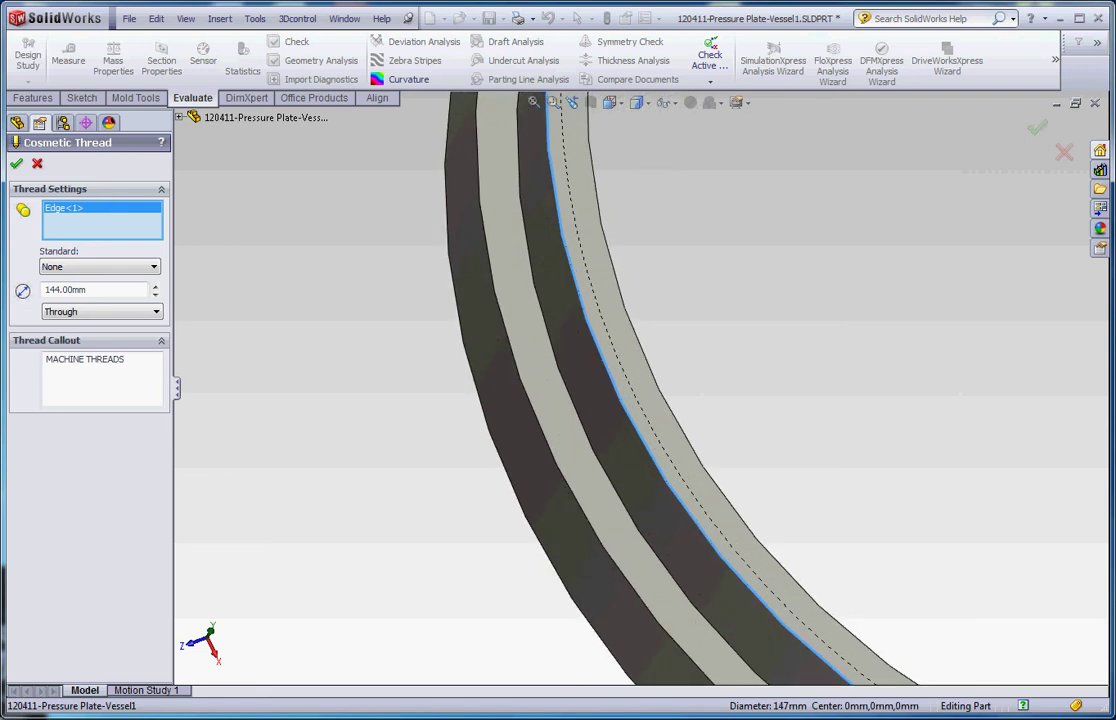
click(16, 163)
scroll(352, 470, up, 2)
scroll(628, 481, up, 2)
scroll(747, 401, up, 2)
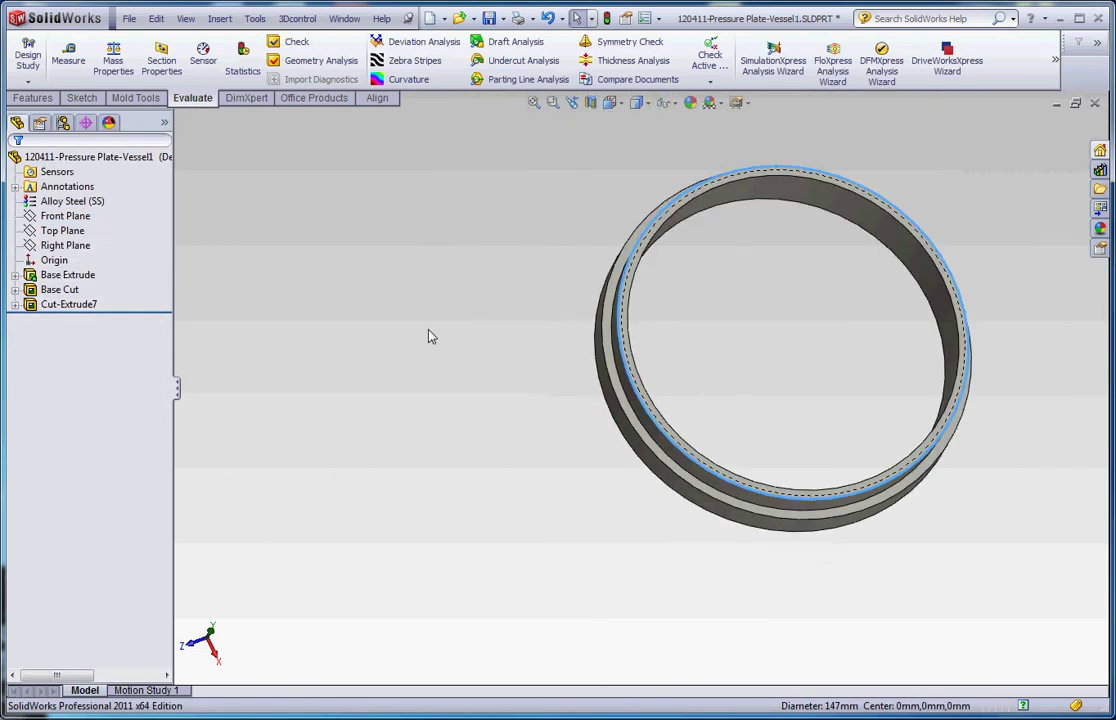
- Switch to isometric view and enable Shaded cosmetic threads in the Annotations document properties
key(ctrl+7)
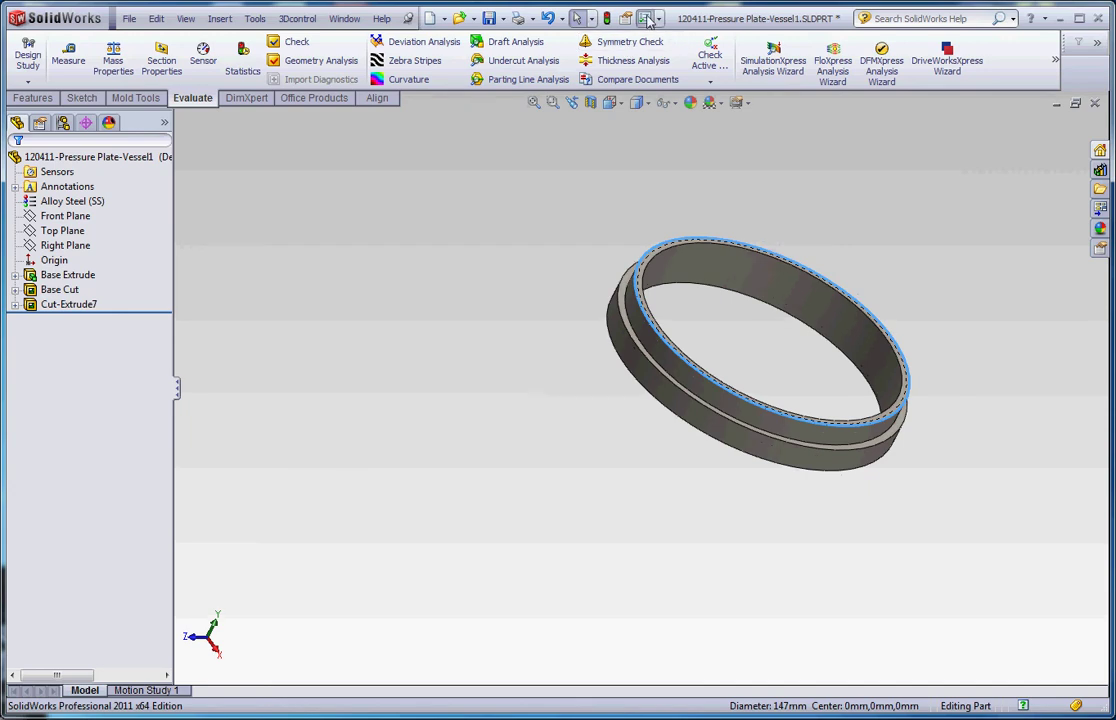
click(648, 21)
click(17, 76)
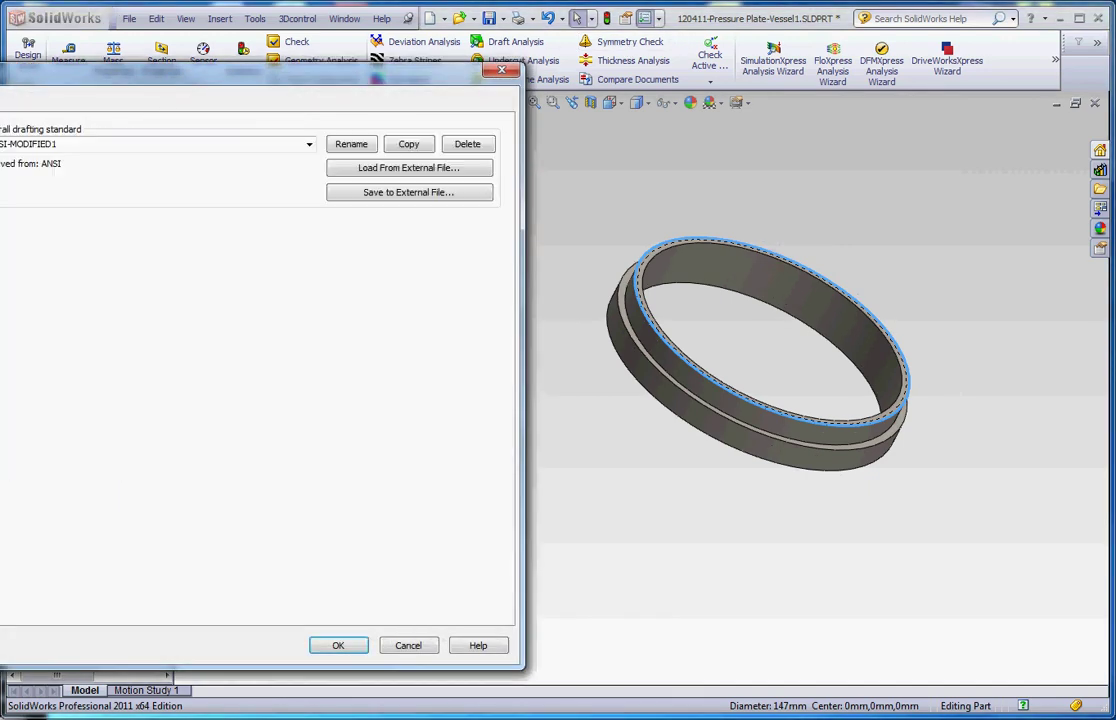
click(2, 128)
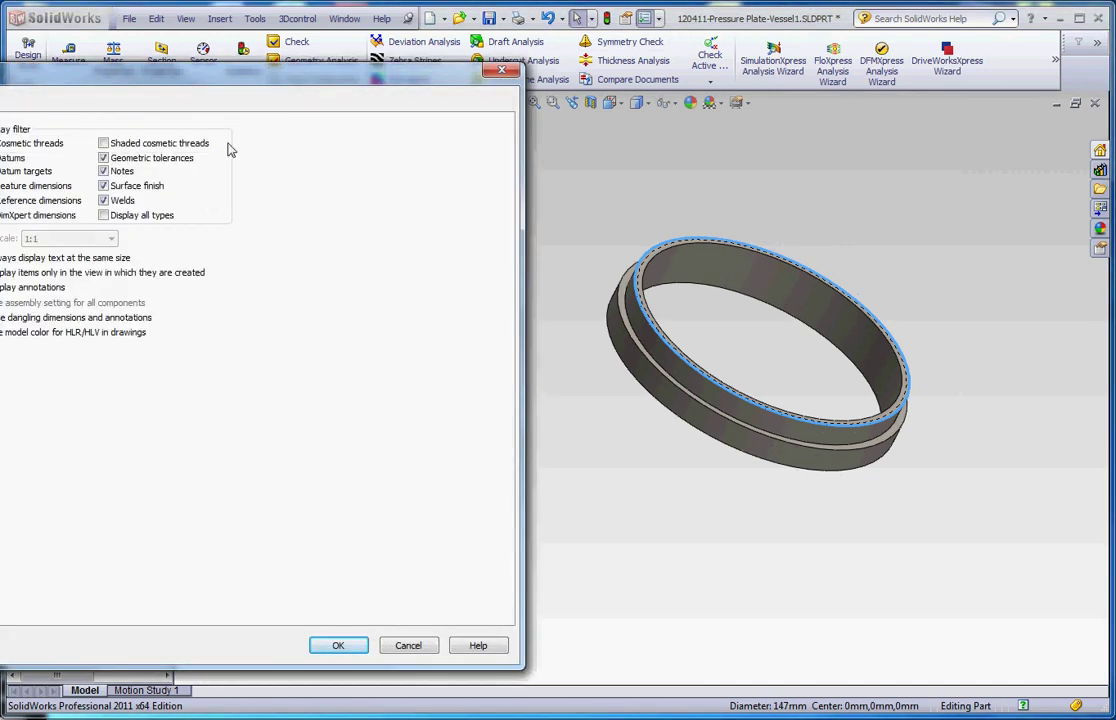
click(103, 143)
click(358, 645)
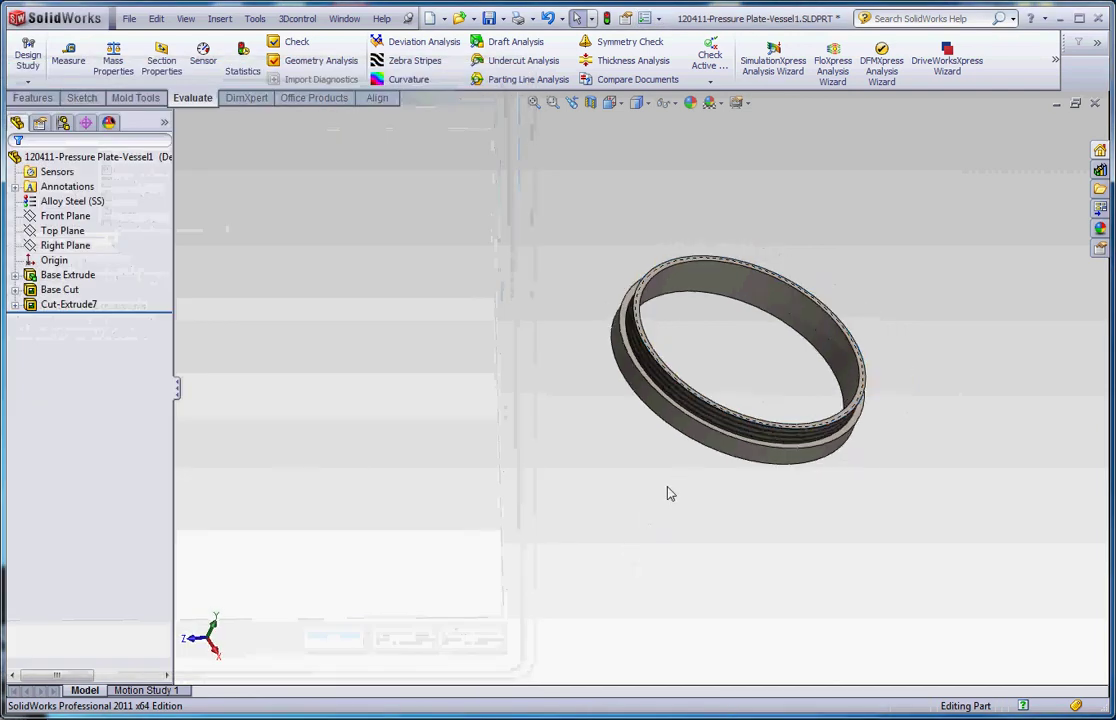
- Rename Cut-Extrude7 to 'Lip Cut', fixing the mistyped 'IIP cUT' first
click(70, 306)
click(70, 306)
key(BackSpace)
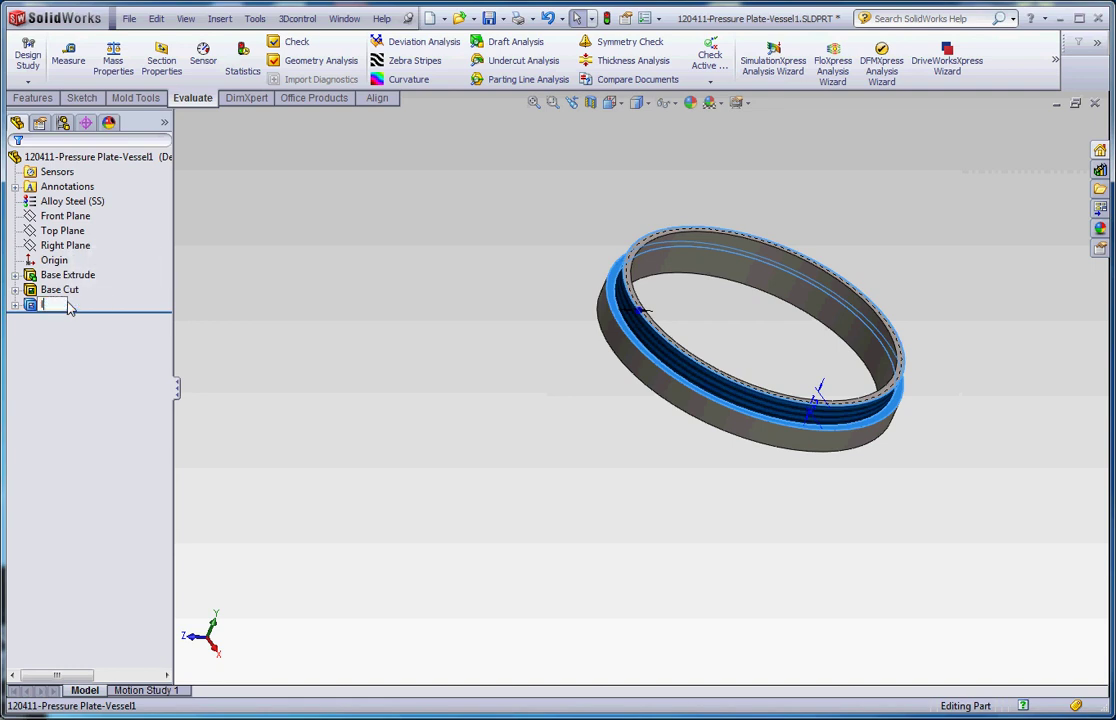
text(IIP cUT)
key(BackSpace)
key(BackSpace)
key(BackSpace)
key(BackSpace)
key(BackSpace)
key(BackSpace)
key(BackSpace)
text(Lip Cut)
click(465, 384)
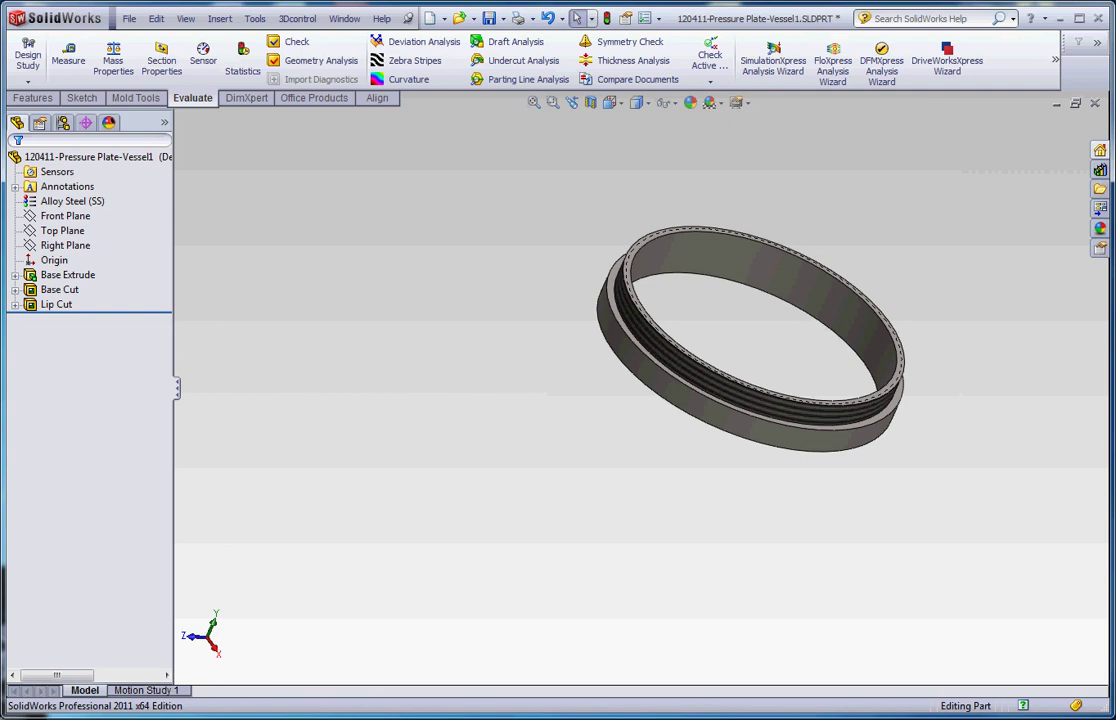